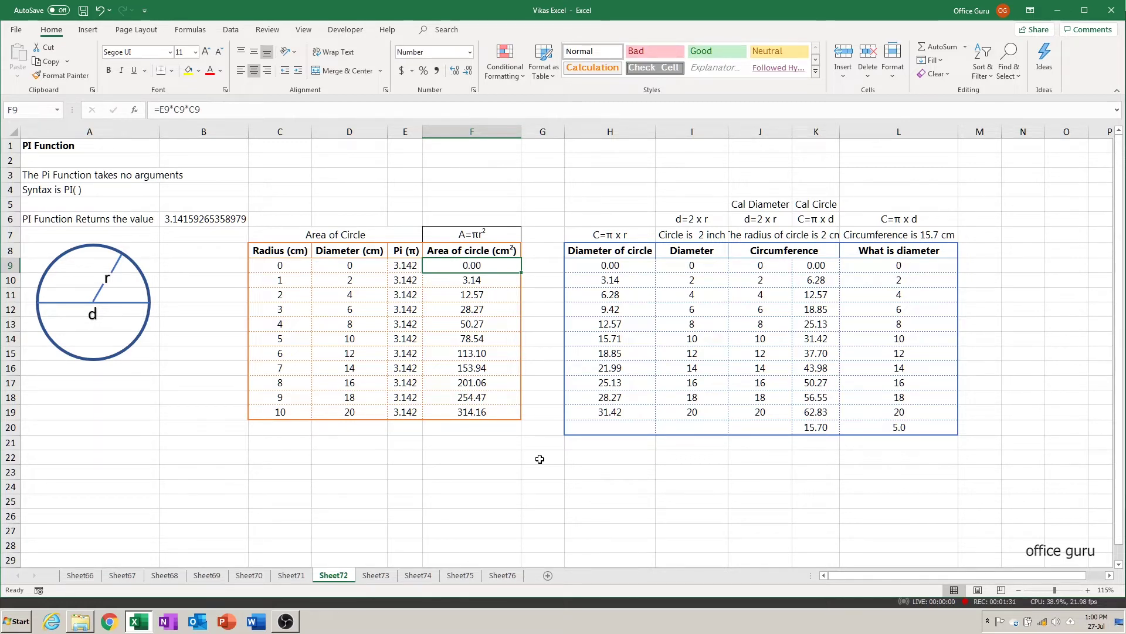
- After checking B6's formula, enter =PI() in B23 so it displays 3.141592654
click(183, 212)
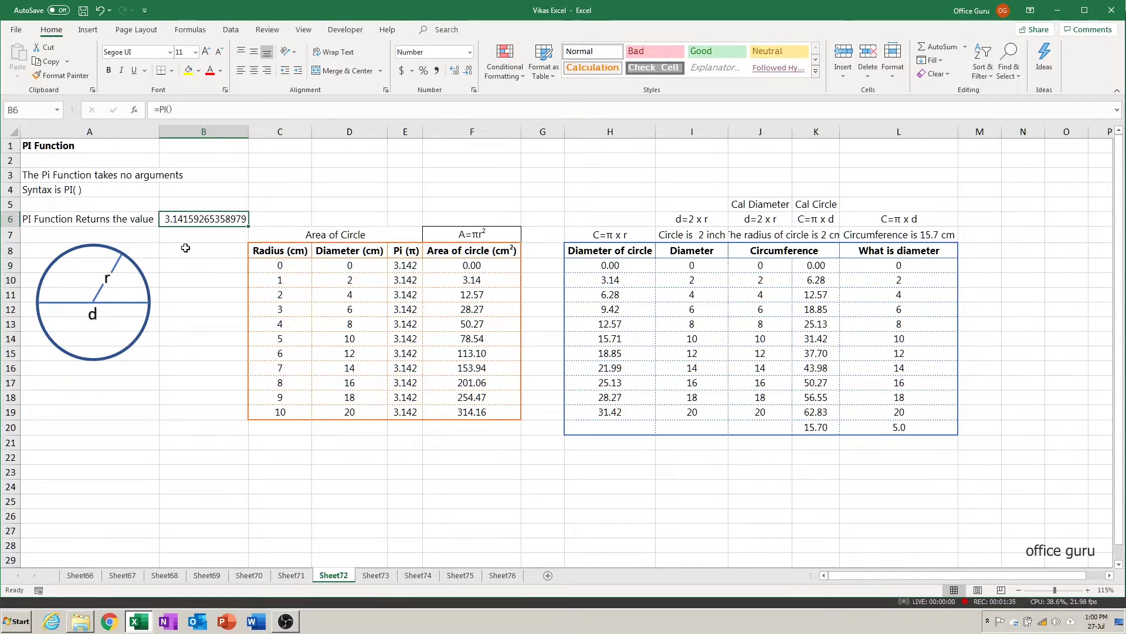
click(212, 472)
text(=PI)
key(Tab)
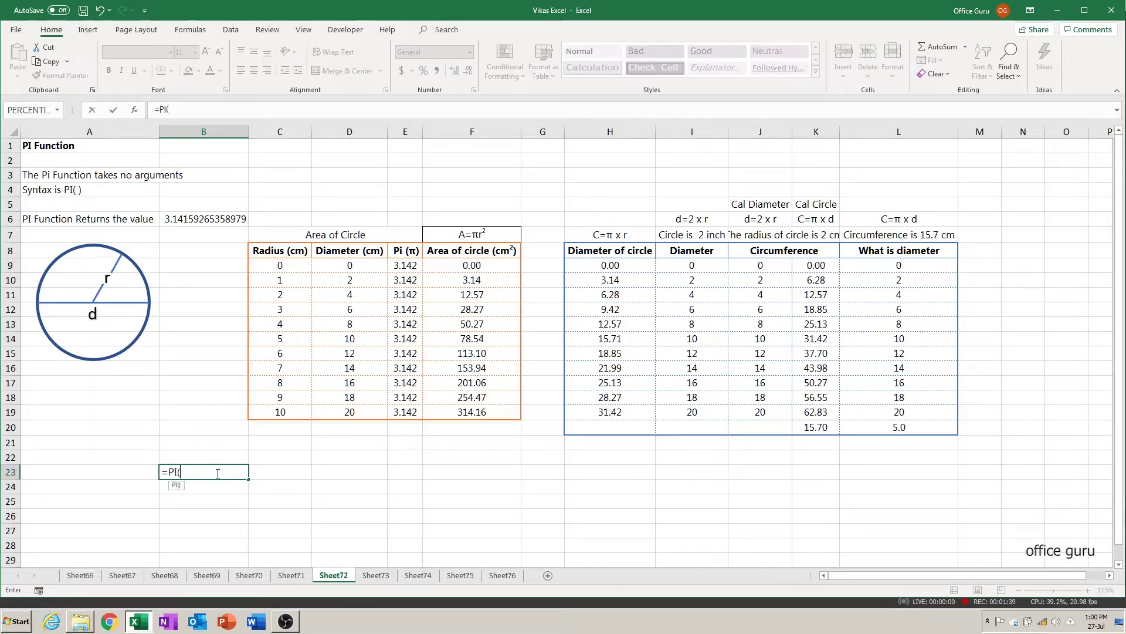
text())
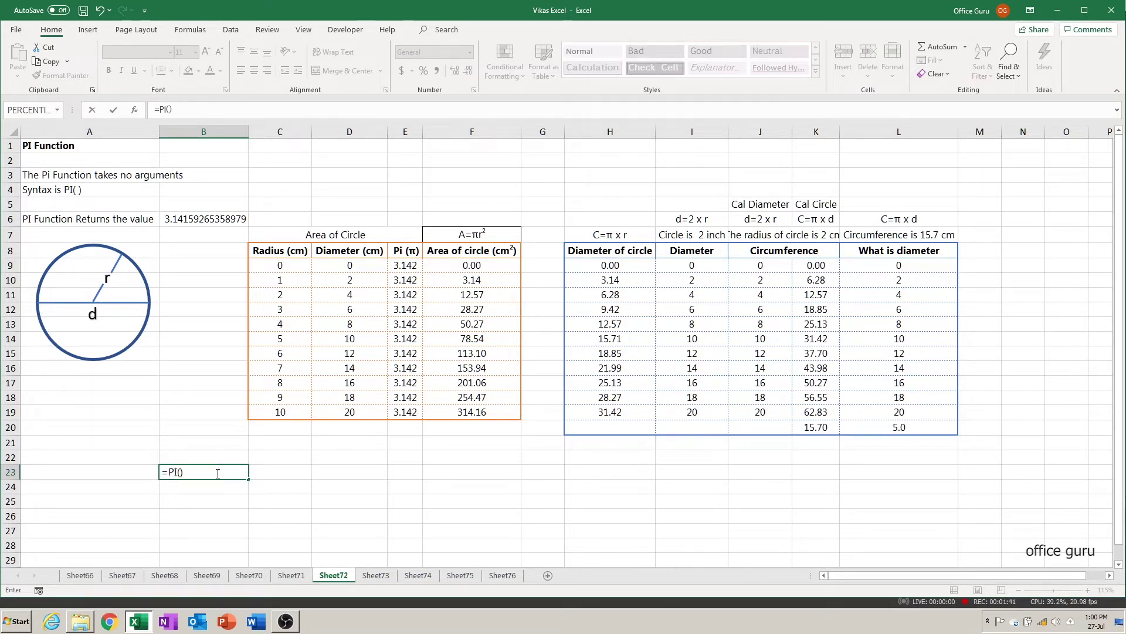
key(ctrl+Return)
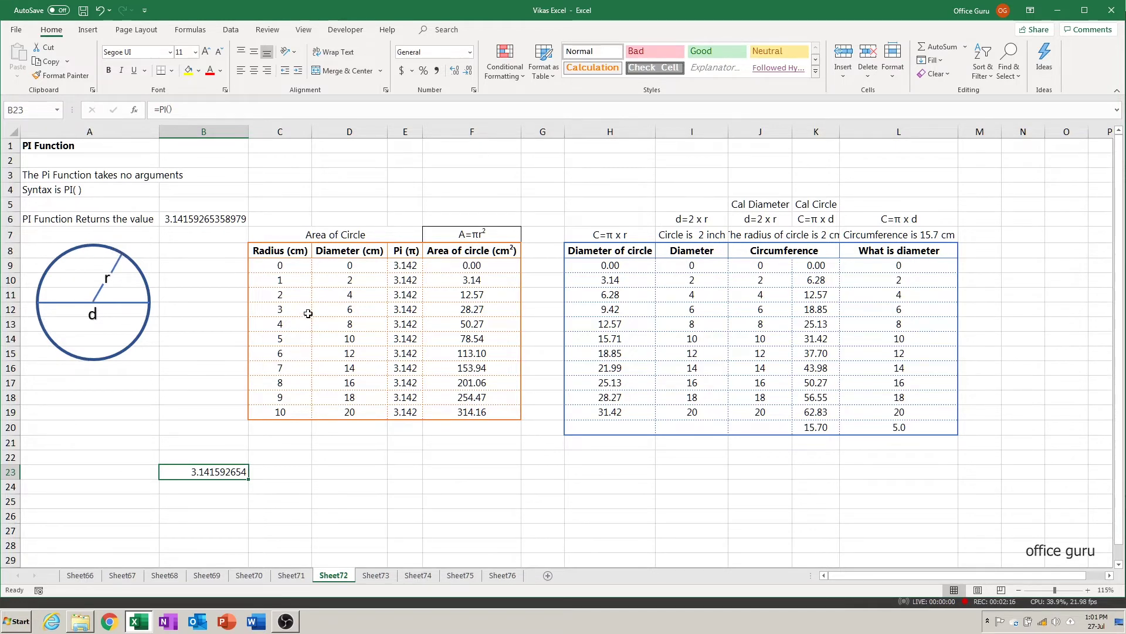
click(316, 236)
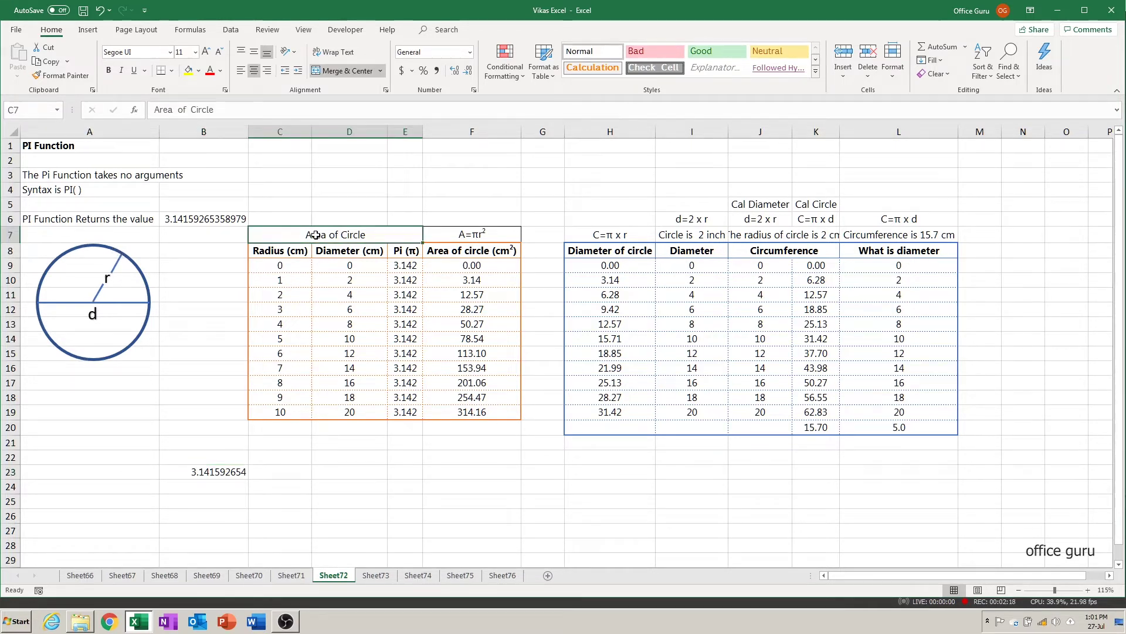
click(483, 236)
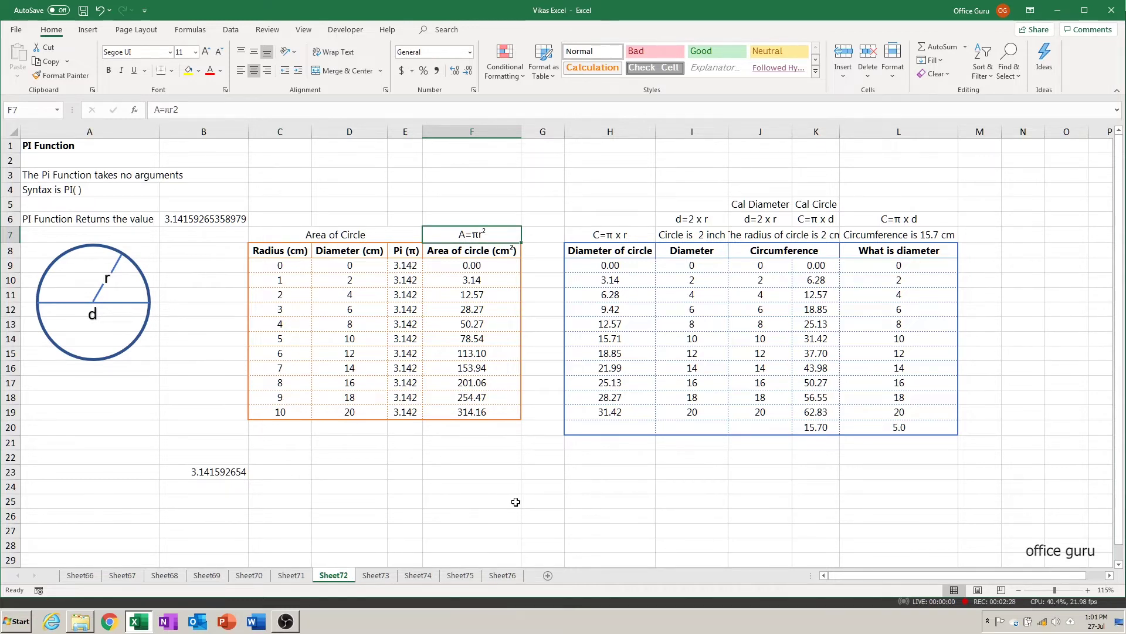
click(290, 265)
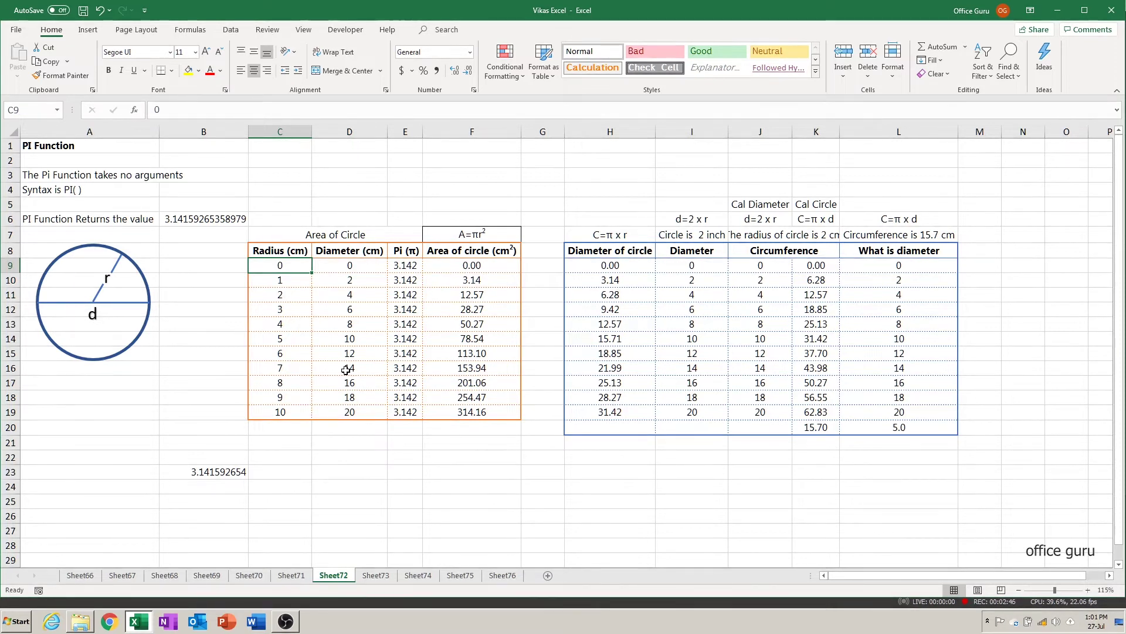
key(Down)
key(Down)
key(Down)
key(Down)
key(Down)
key(Down)
key(Down)
key(Down)
key(Down)
key(Down)
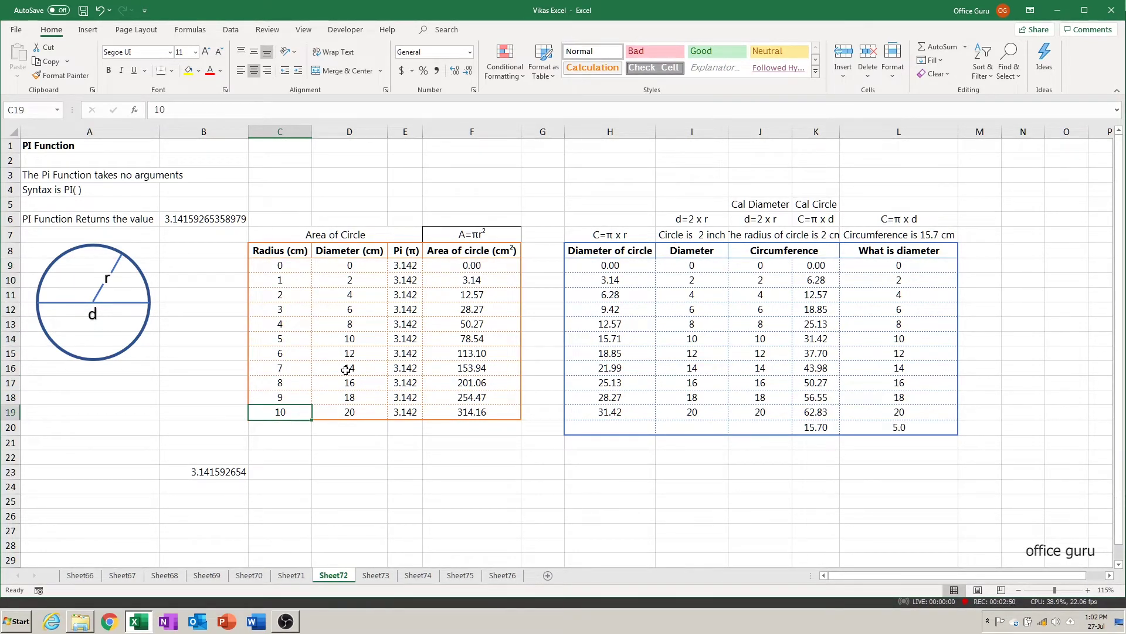
key(Right)
key(Up)
key(Up)
key(Up)
key(Up)
key(Up)
key(Up)
key(Up)
key(Up)
key(Up)
key(Up)
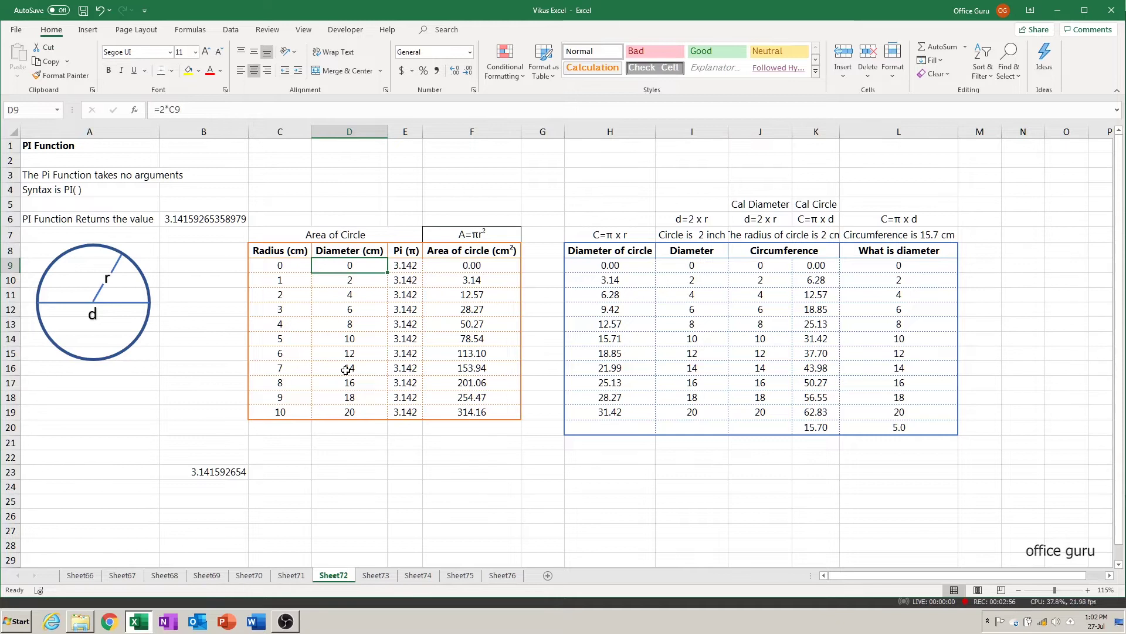
- Clear D9:D19 and enter a doubling formula =2*C9 in D9
key(ctrl+shift+Down)
key(Delete)
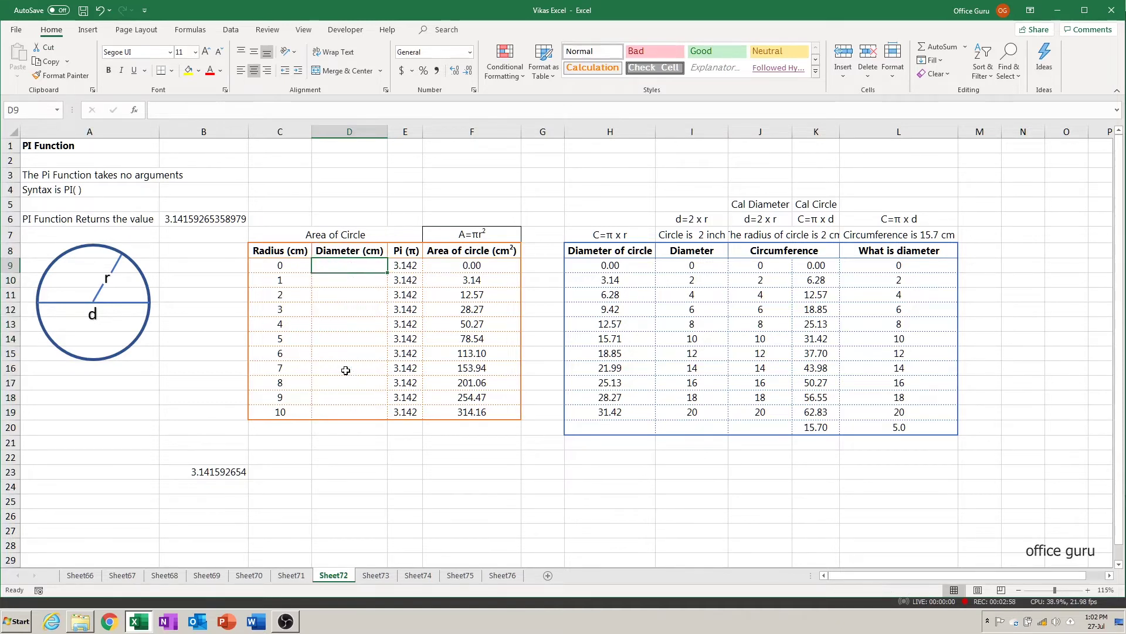
text(=)
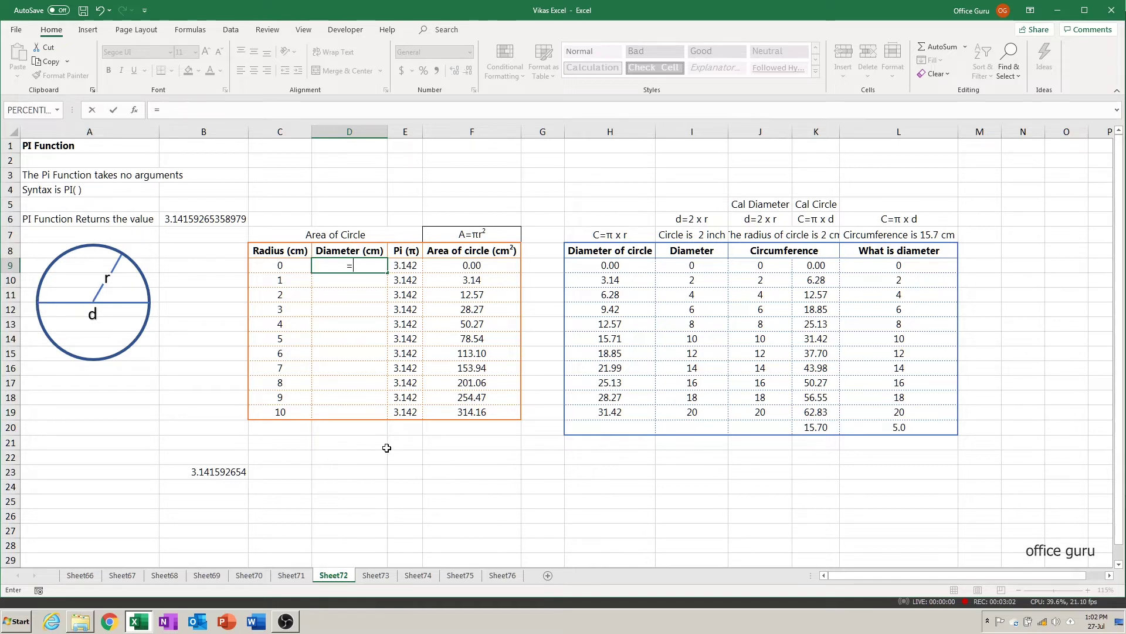
text(2*)
key(Left)
key(Left)
key(Right)
text())
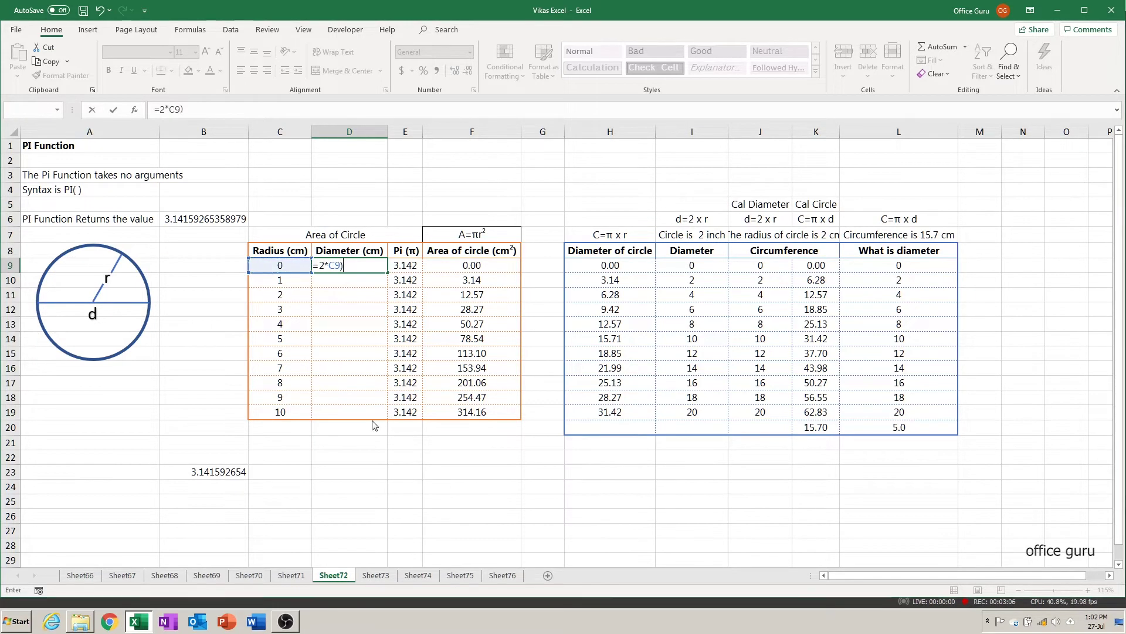
key(Return)
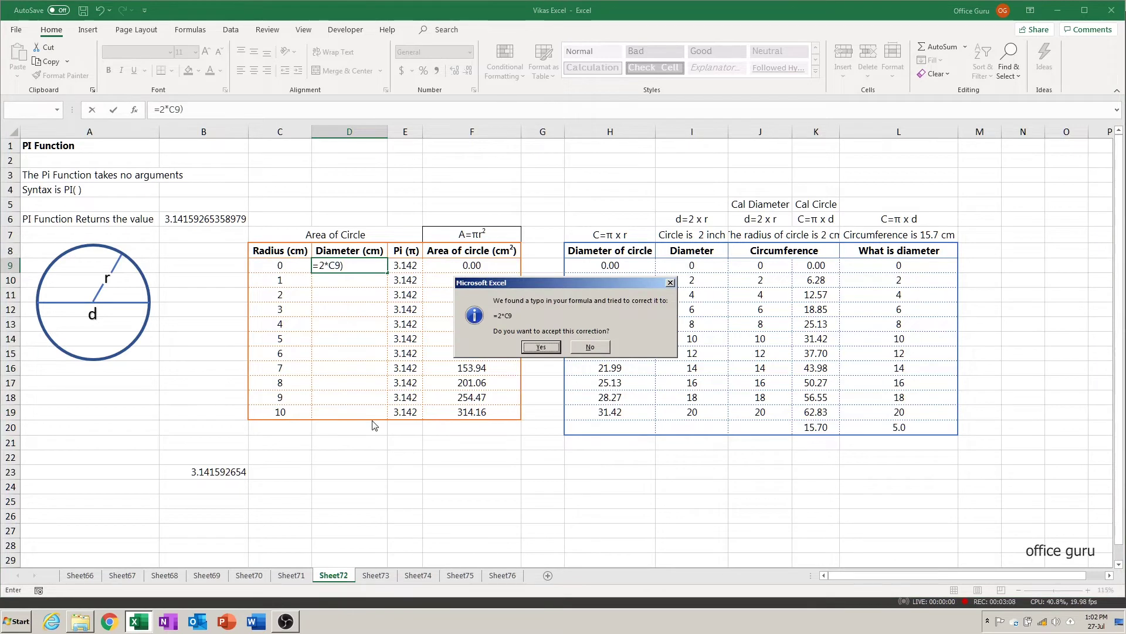
- Decline the correction, remove the stray parenthesis, and fill =2*C9 down to D19 (0–20)
key(n)
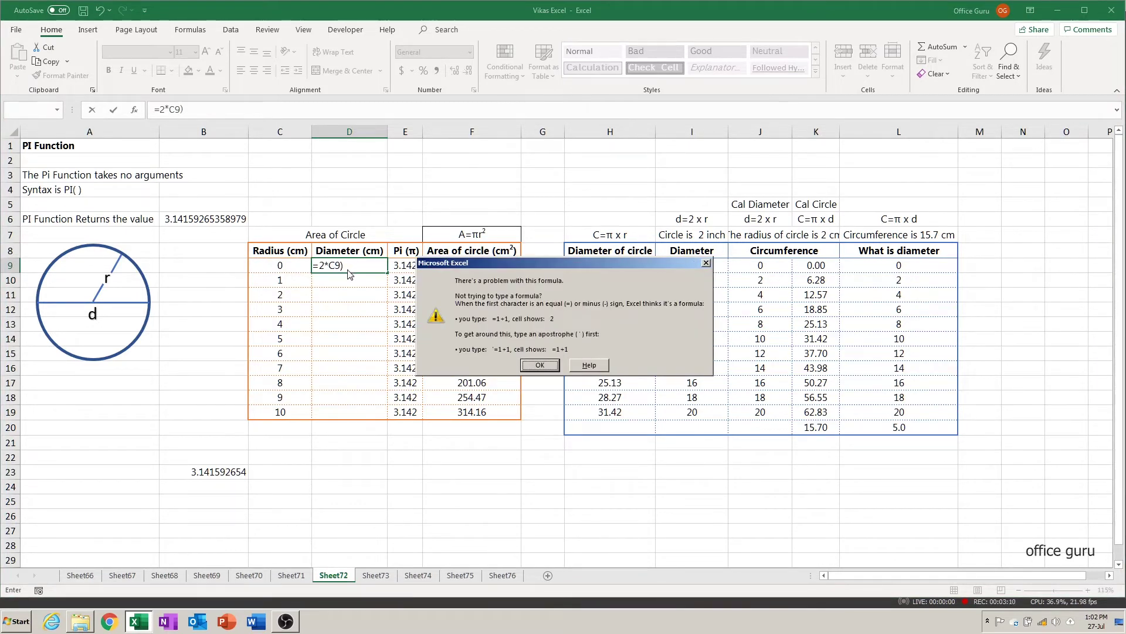
click(540, 365)
click(360, 266)
key(BackSpace)
key(Return)
click(352, 266)
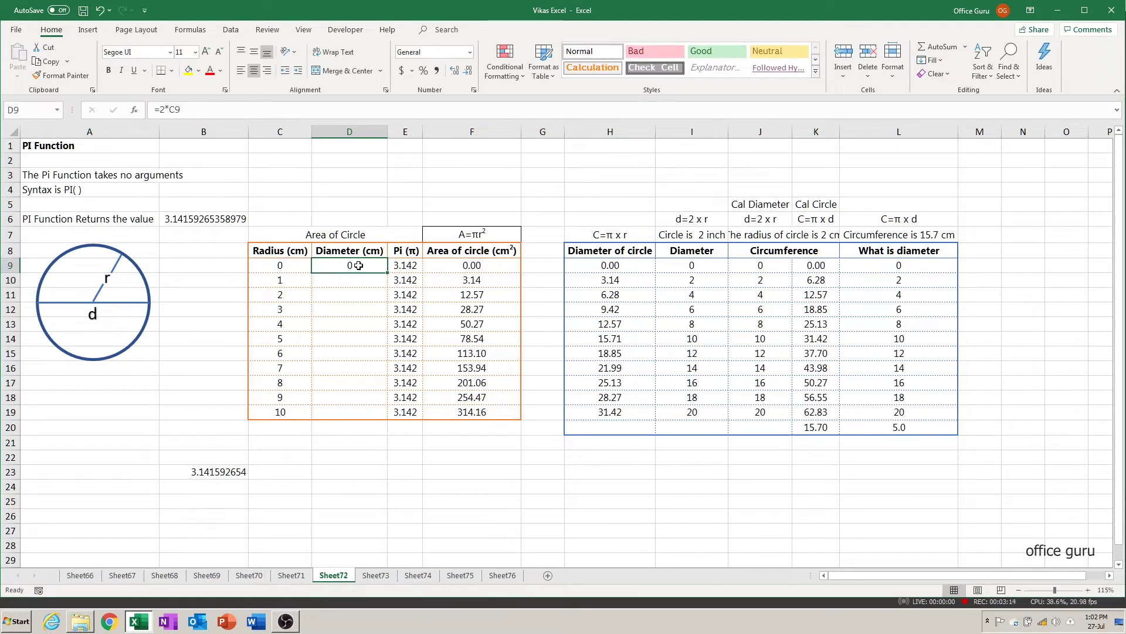
double_click(388, 272)
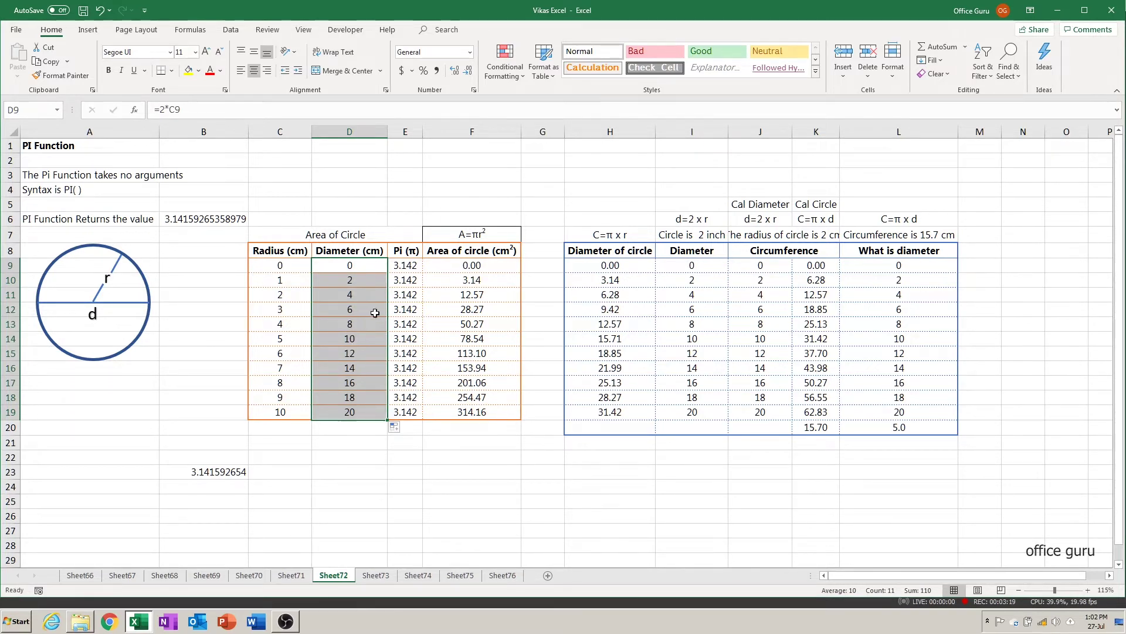
click(410, 267)
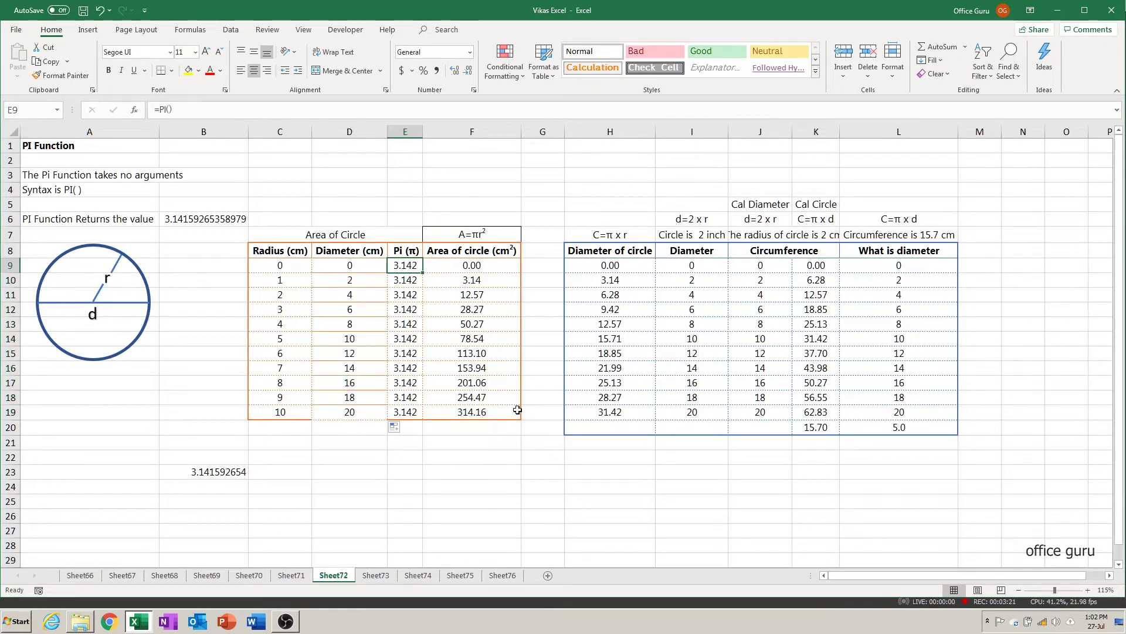
- Replace E9:E19 with =PI() filled down, showing 3.142 in every row
key(ctrl+shift+Down)
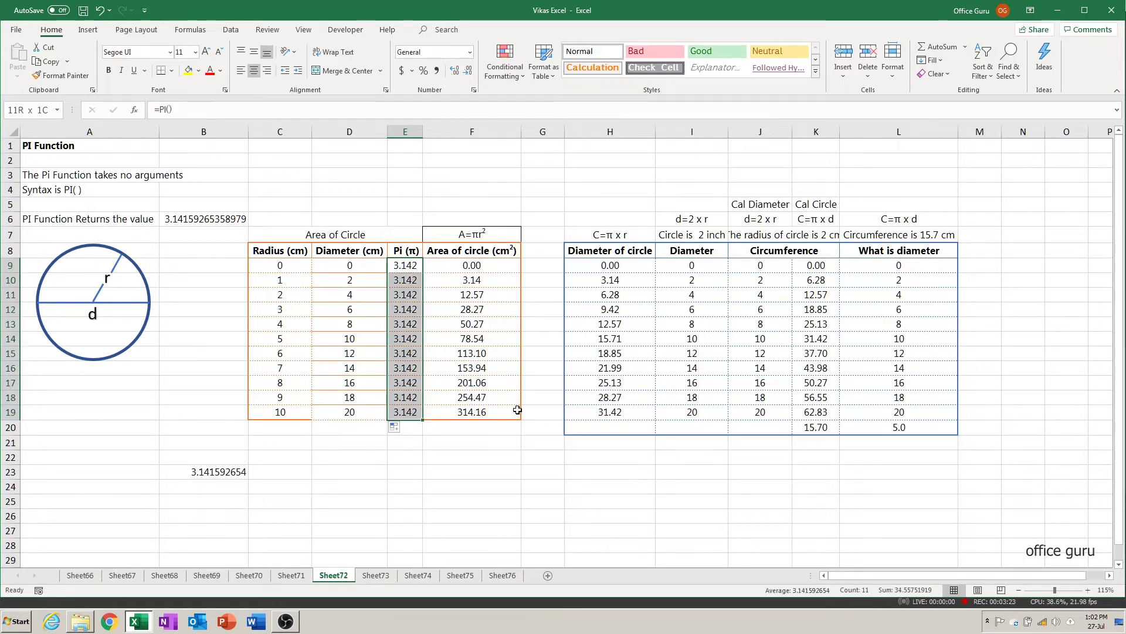
key(Delete)
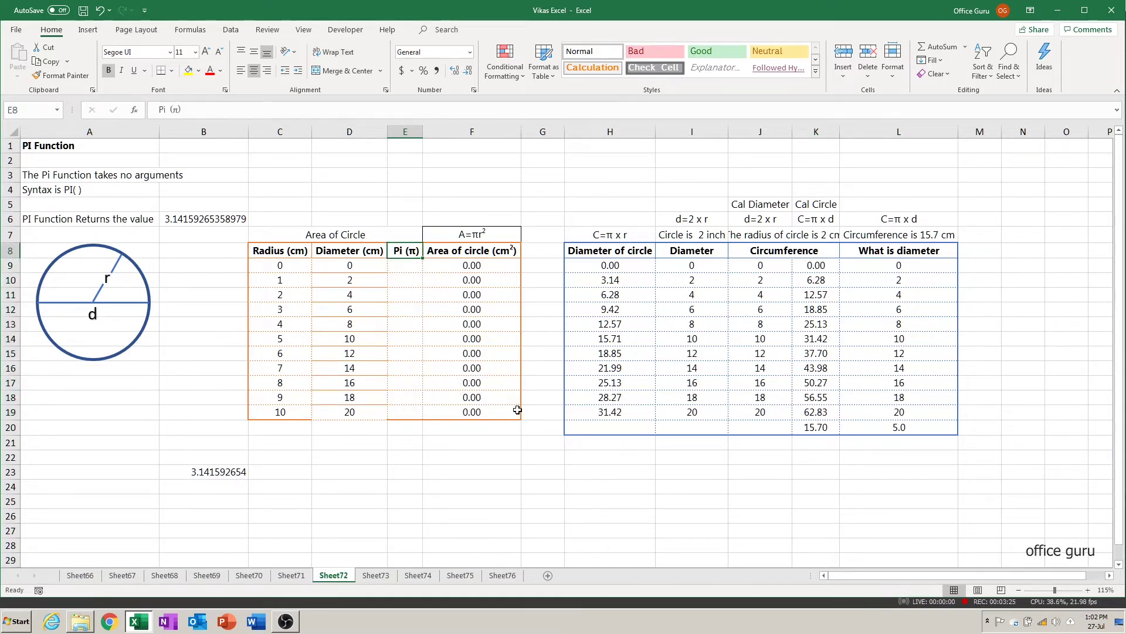
text(=)
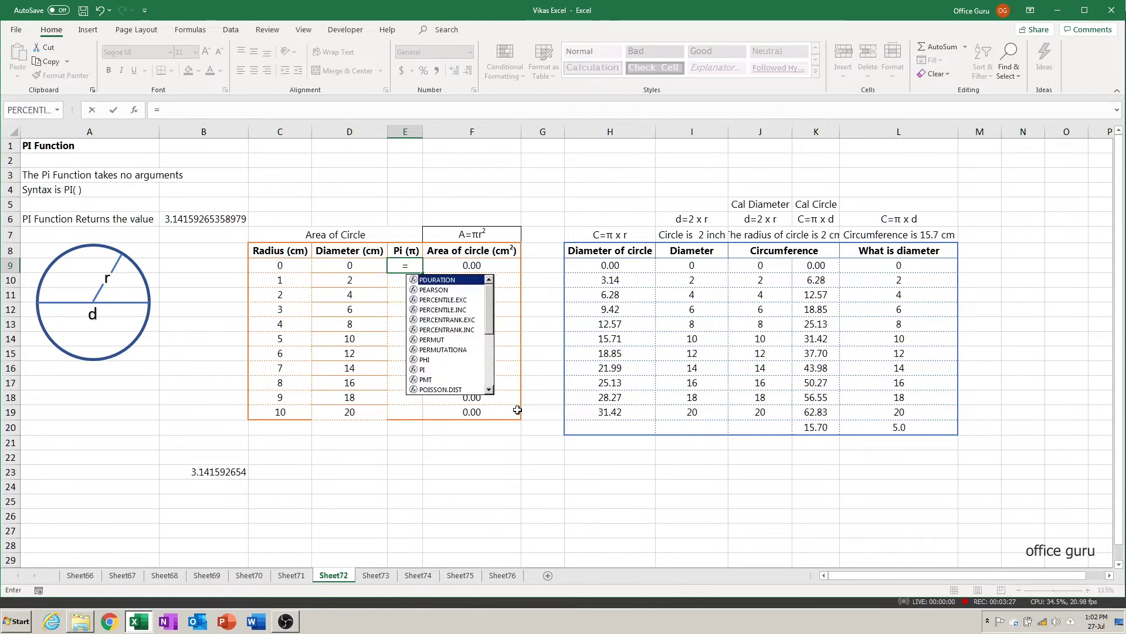
text(PI())
key(ctrl+Return)
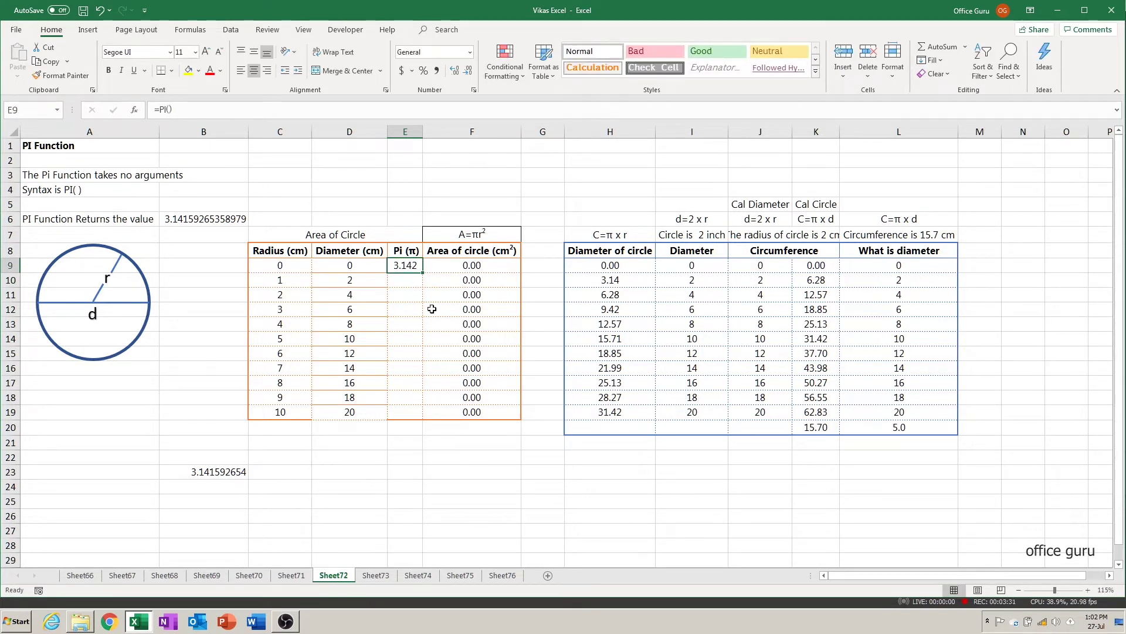
double_click(424, 274)
click(382, 457)
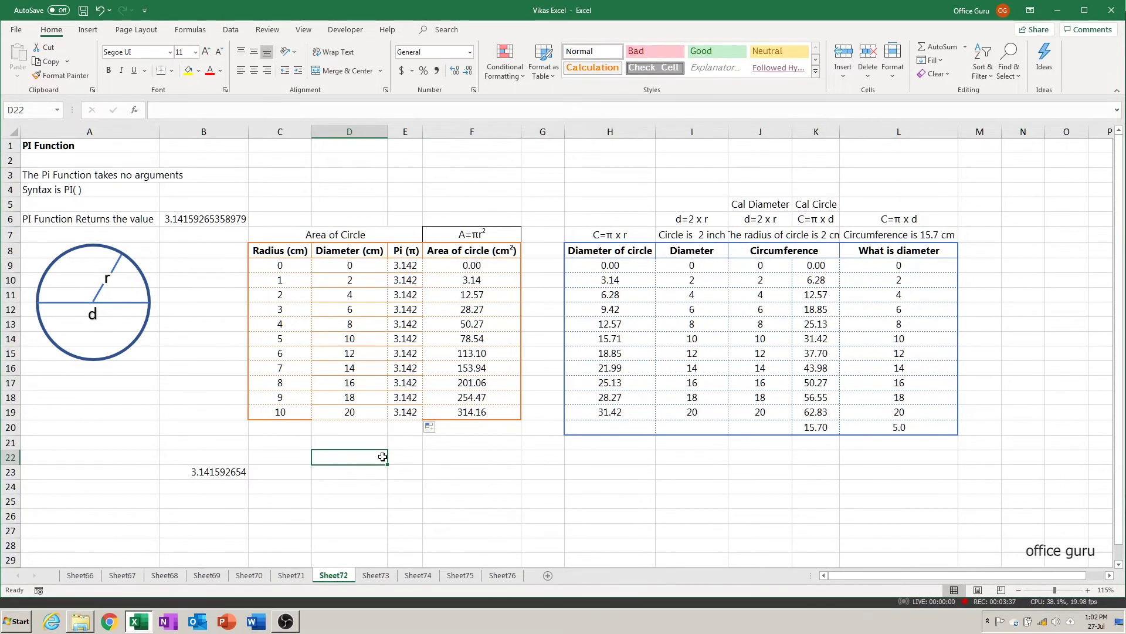
click(408, 266)
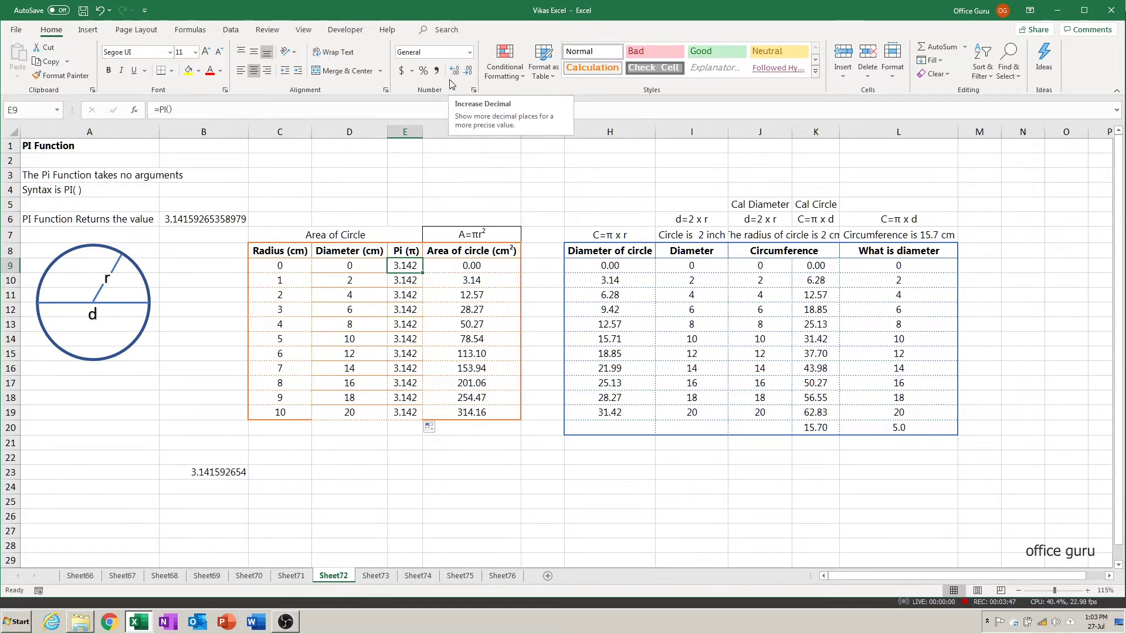
- Check the area formula in F9 and clear the old values in F9:F19
click(487, 264)
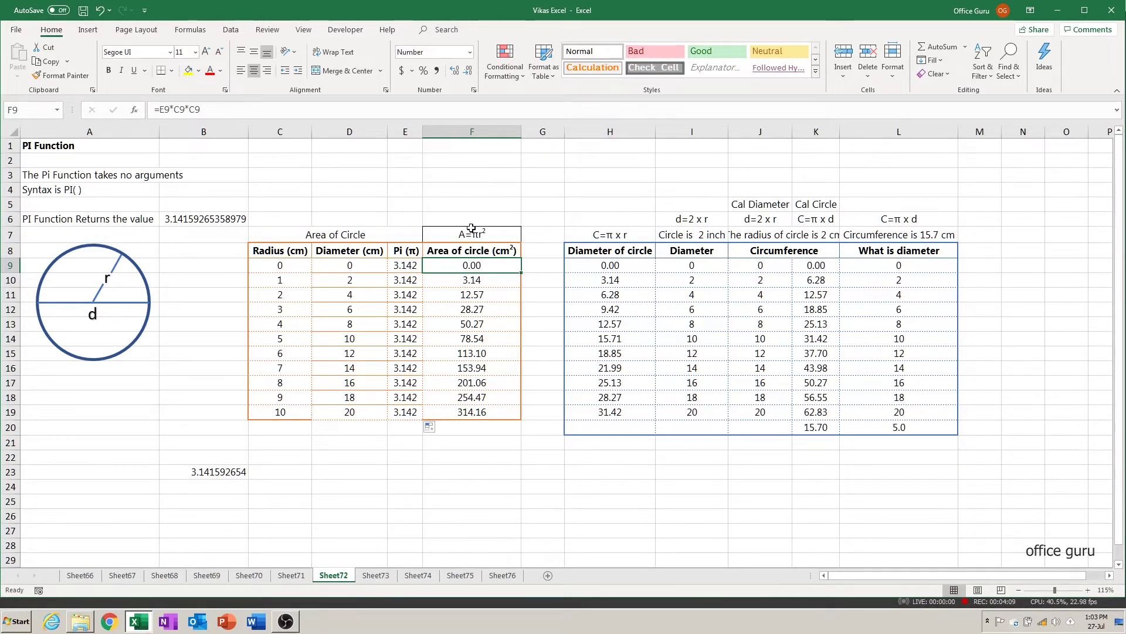
key(ctrl+shift+Down)
key(Delete)
click(486, 265)
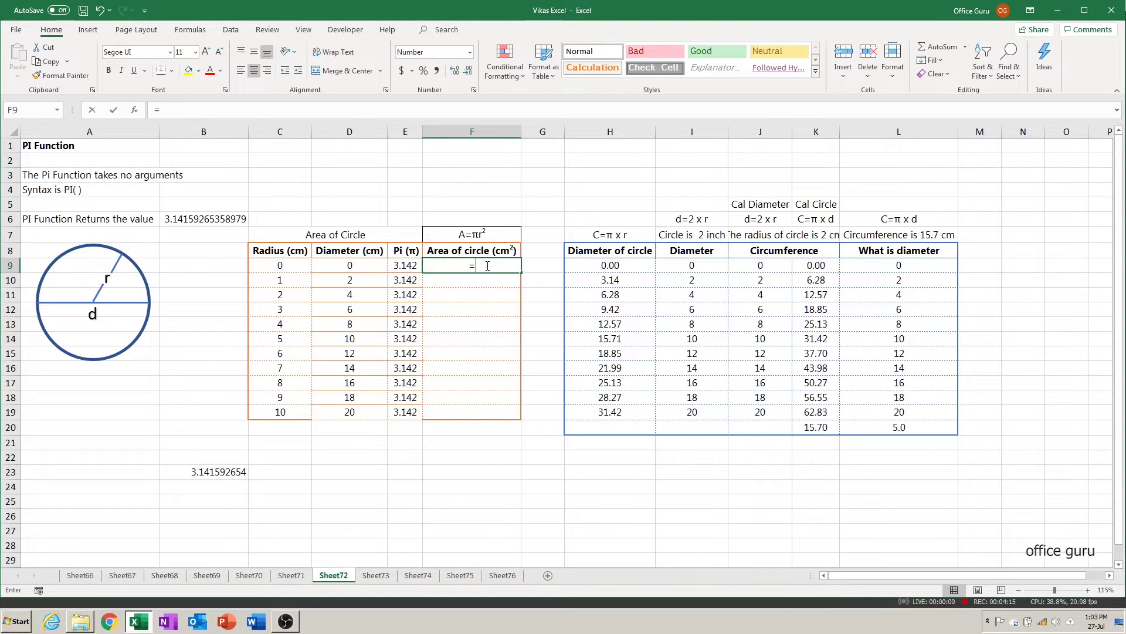
- Enter =E9*C9*C9 in F9 and fill it down to row 19, giving 0.00 to 314.16
text(=)
key(Left)
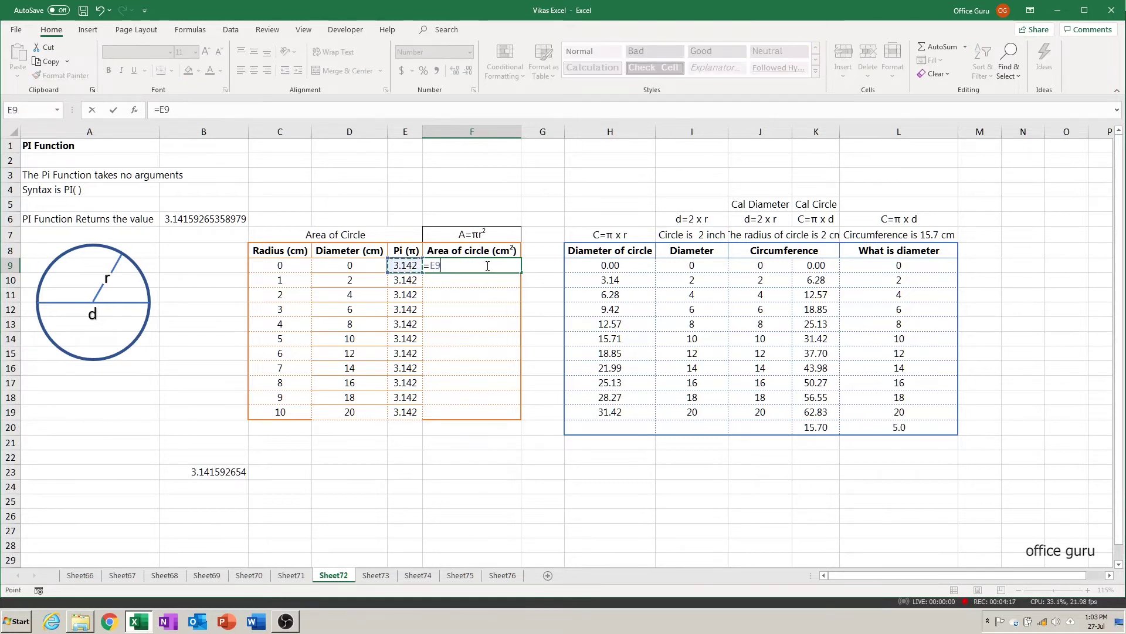
text(*)
click(282, 268)
text(*)
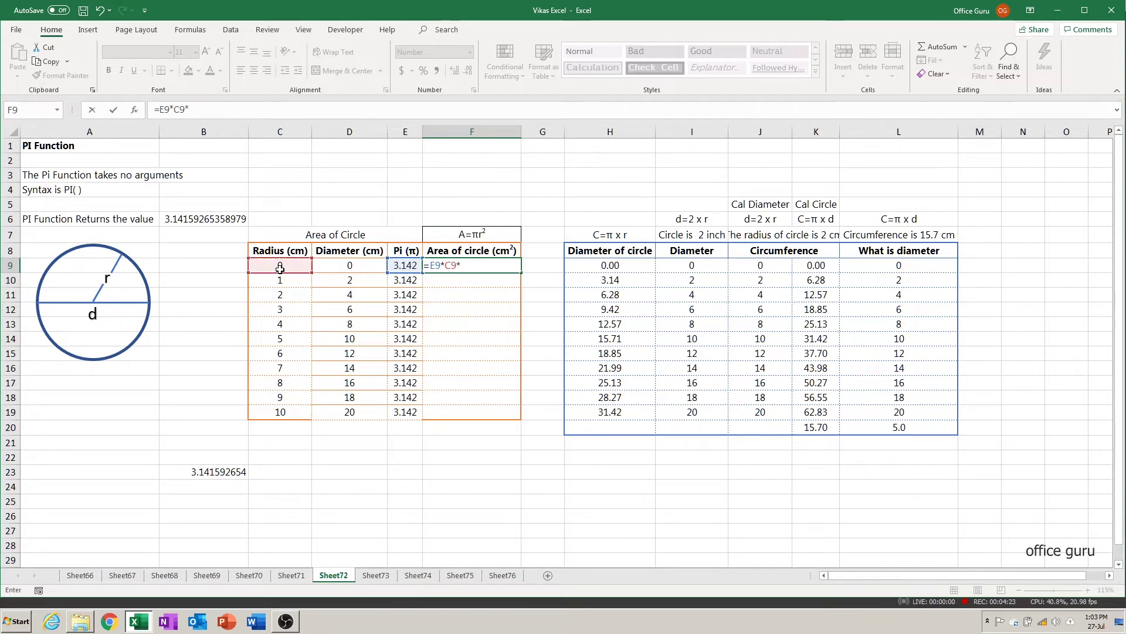
click(284, 267)
key(ctrl+Return)
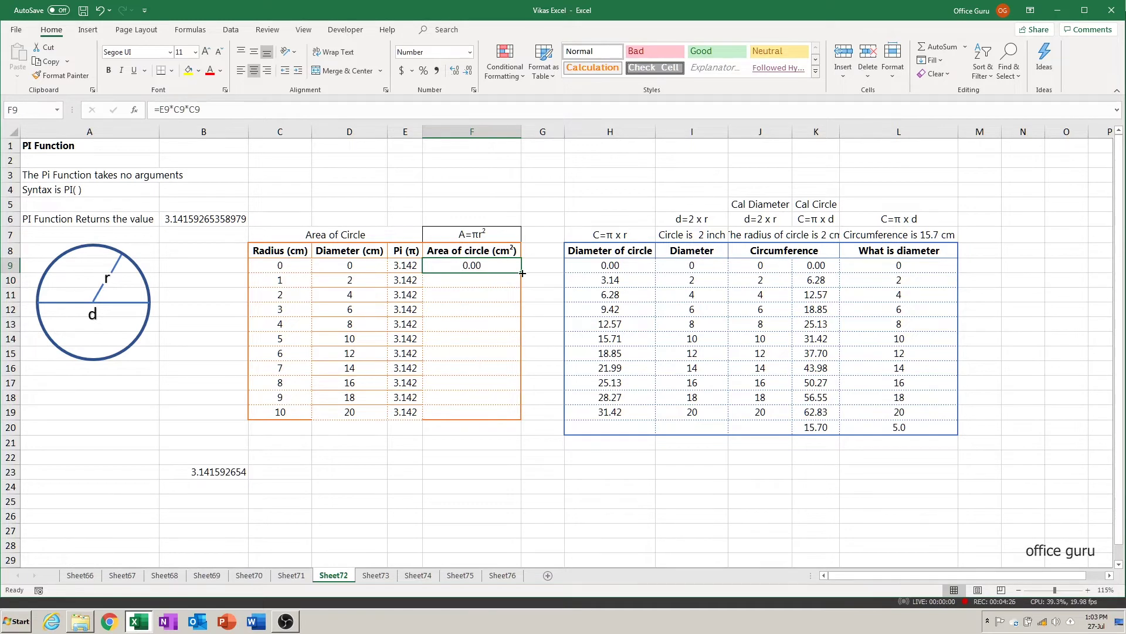
double_click(522, 273)
click(449, 460)
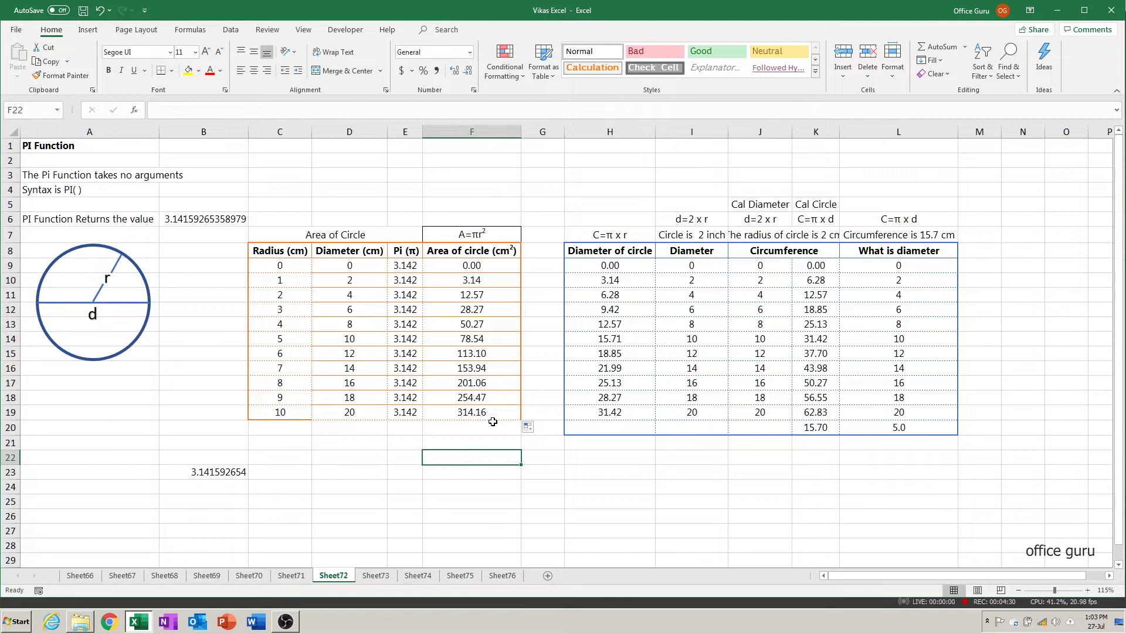
- Review the formulas in F9, D9, the A=πr2 label, F13, H13 and H9
drag(280, 253, 489, 410)
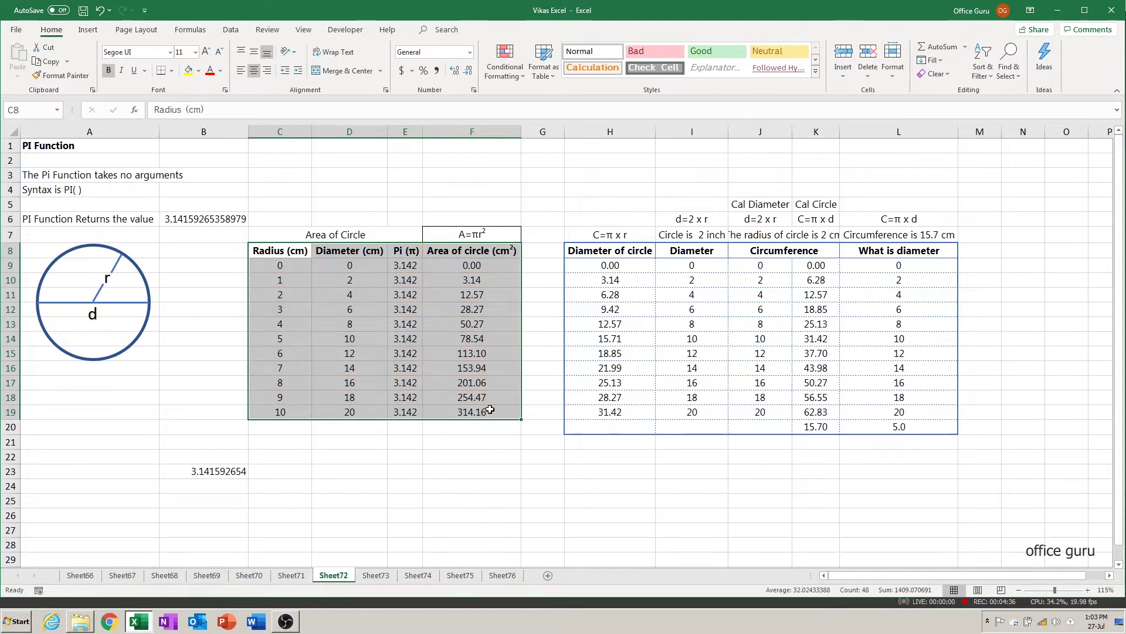
key(Down)
key(Right)
key(Right)
key(Right)
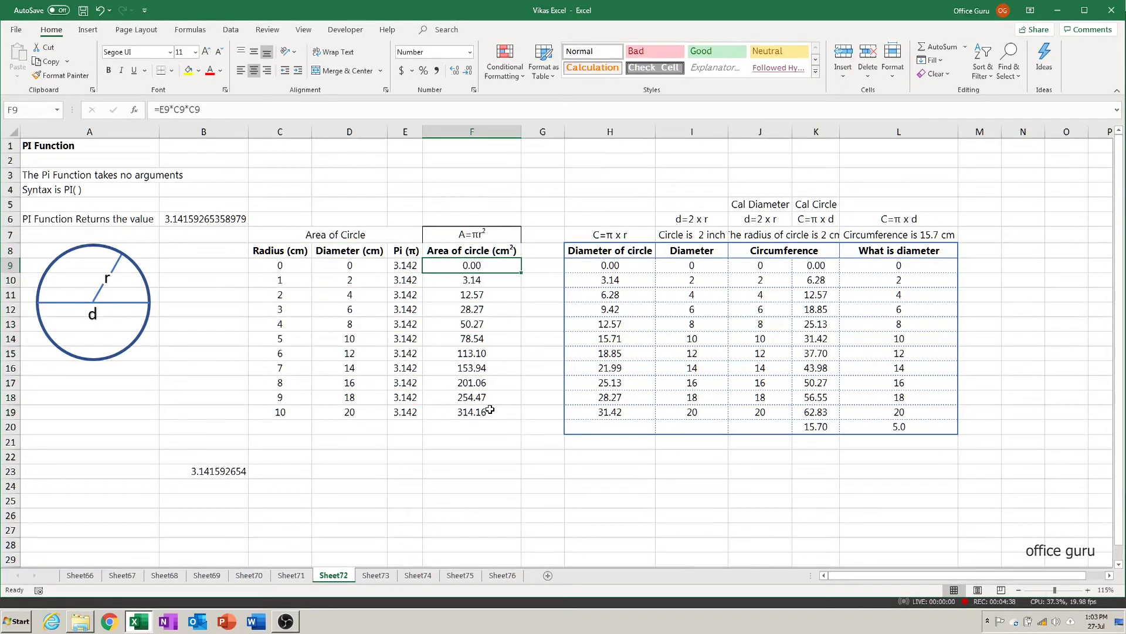
key(Left)
key(Left)
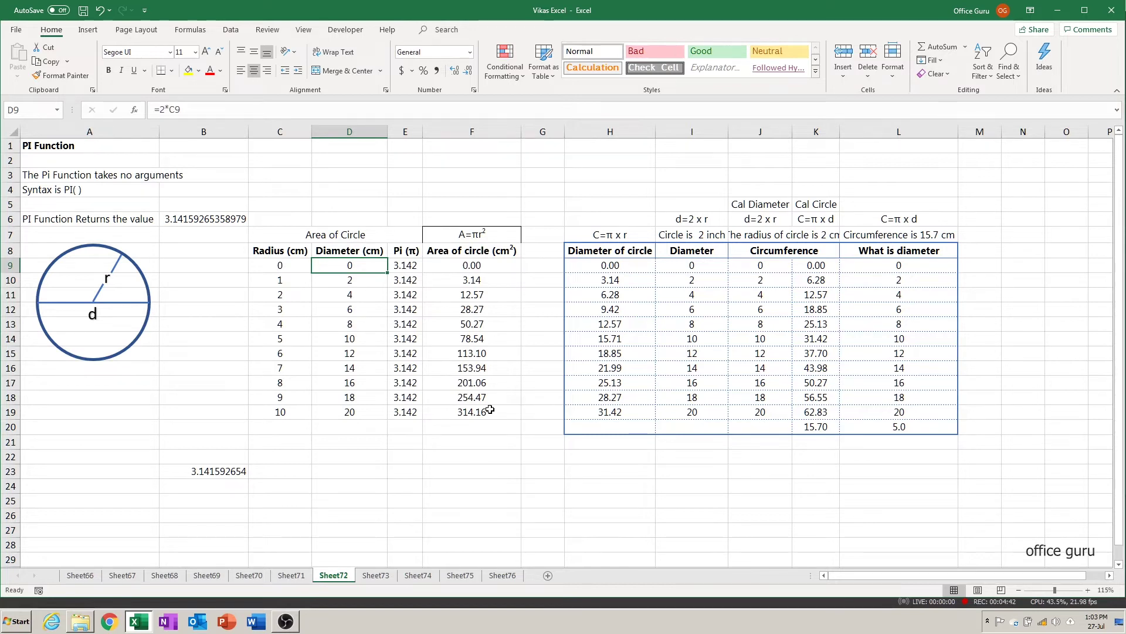
key(Right)
key(Right)
key(Up)
key(Up)
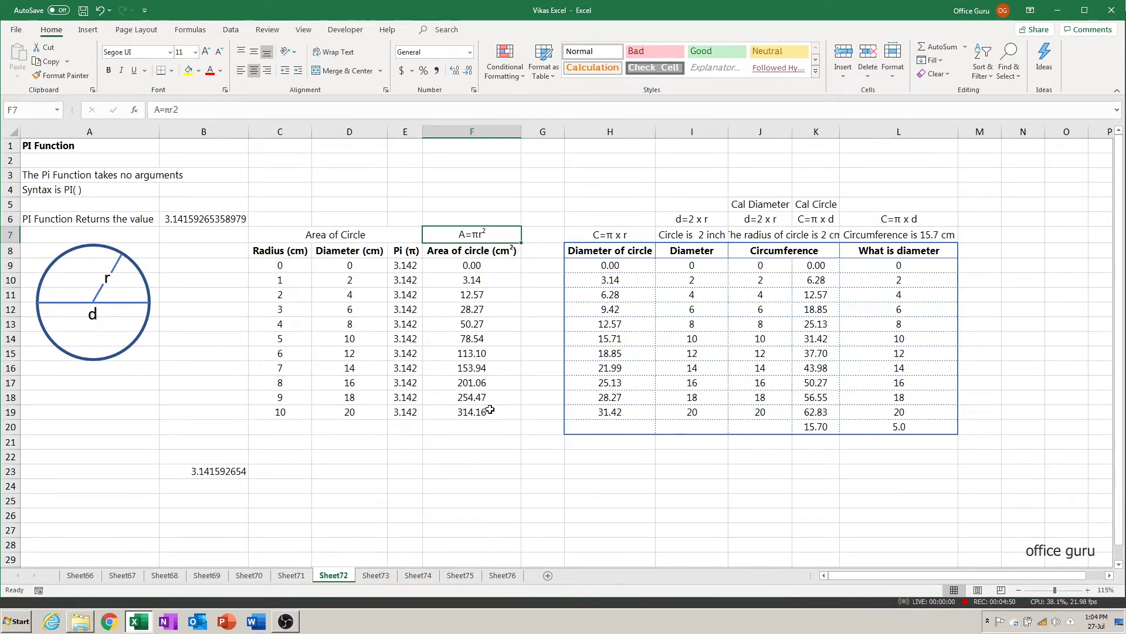
key(Down)
key(Down)
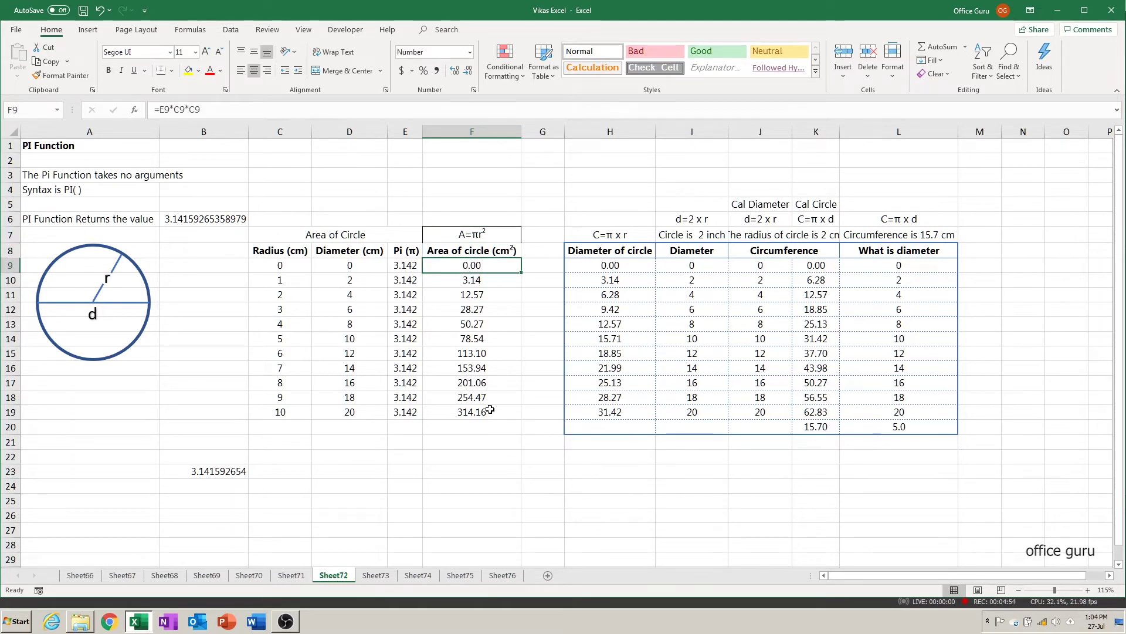
key(Down)
key(Down)
key(Down)
key(Down)
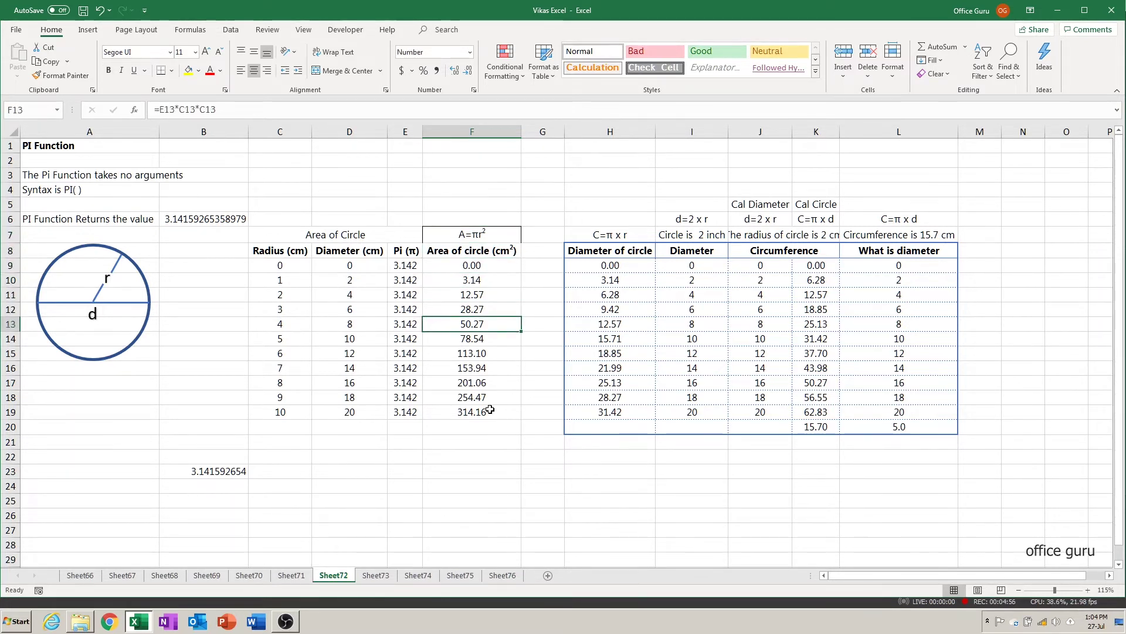
key(Right)
key(Right)
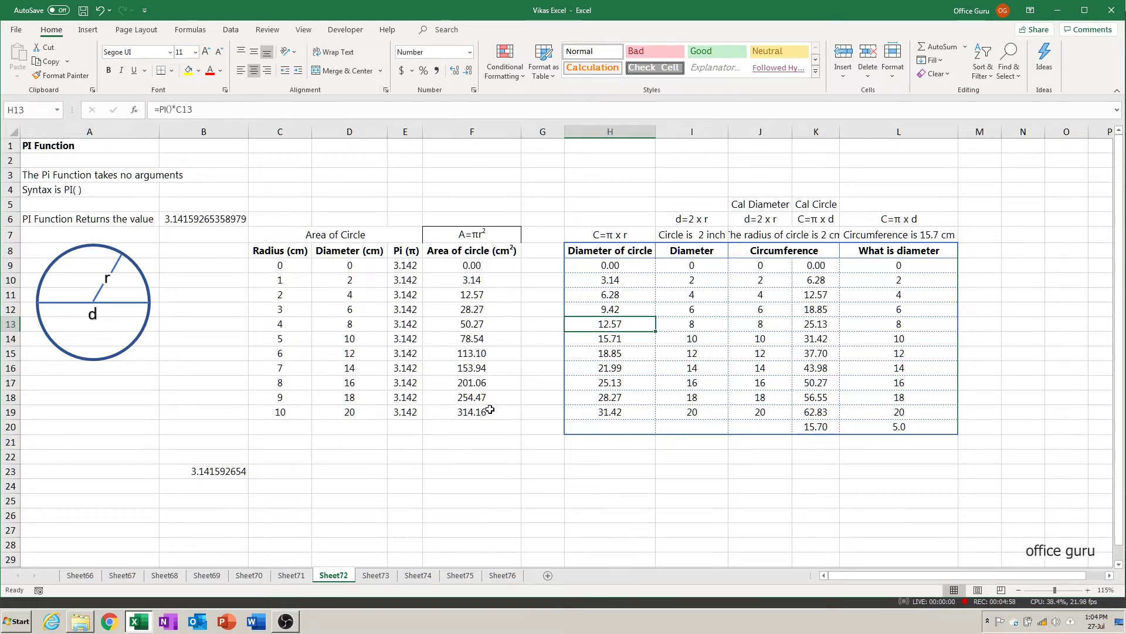
key(Up)
key(Up)
key(Up)
key(Up)
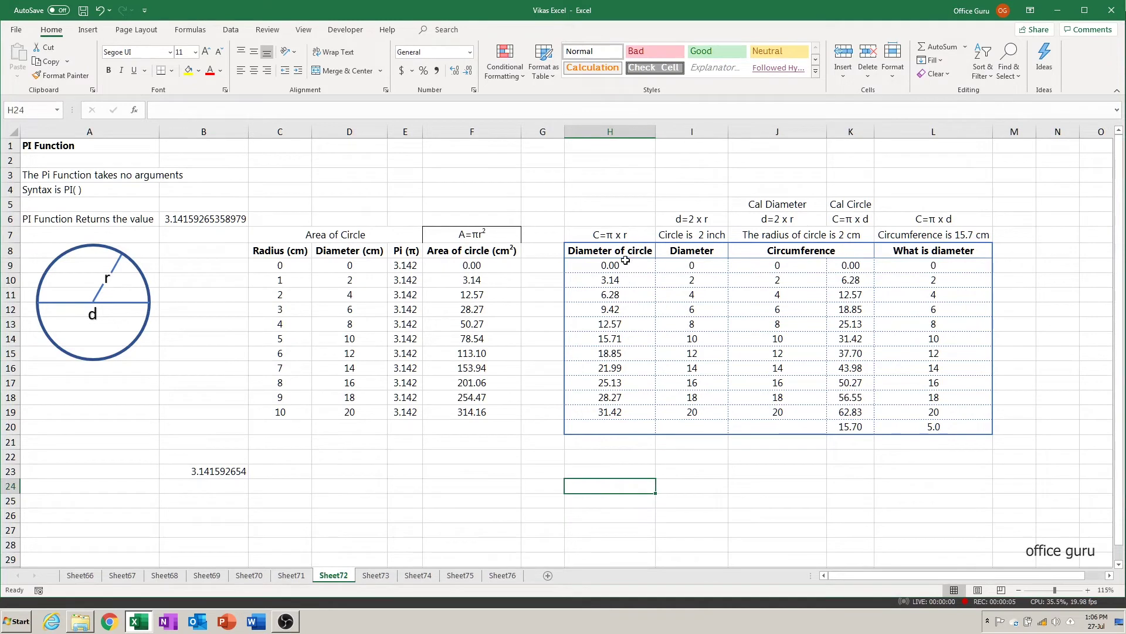
- Check the C=π x r label and PI() formulas in column H, then clear H9:H19
click(621, 238)
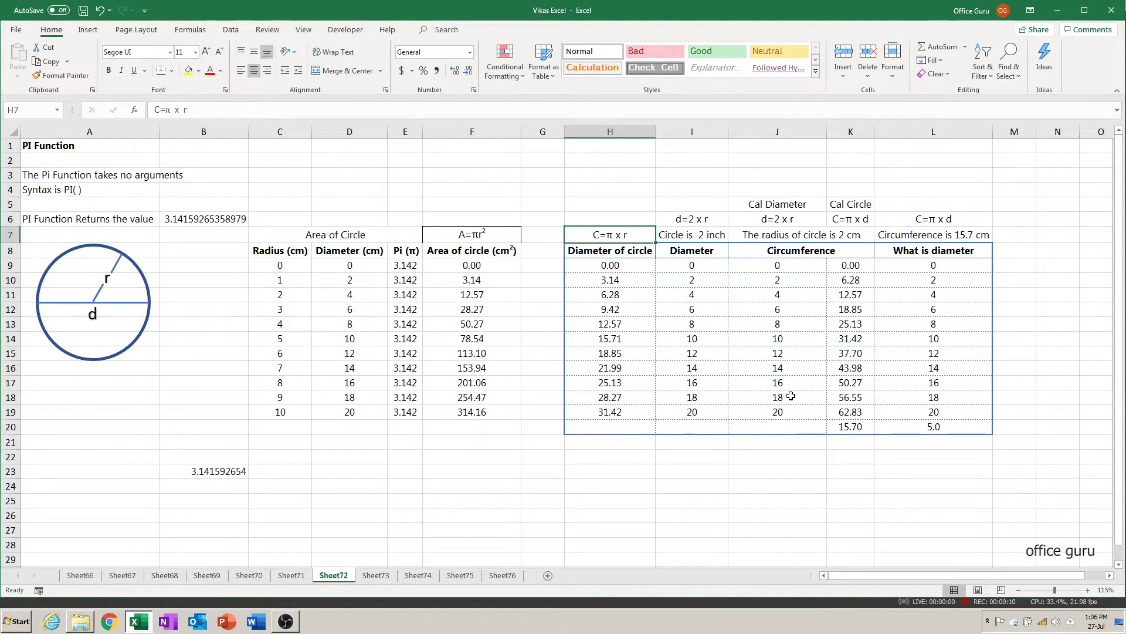
key(Down)
key(Down)
key(Down)
key(Down)
key(Down)
key(Up)
key(Up)
key(Up)
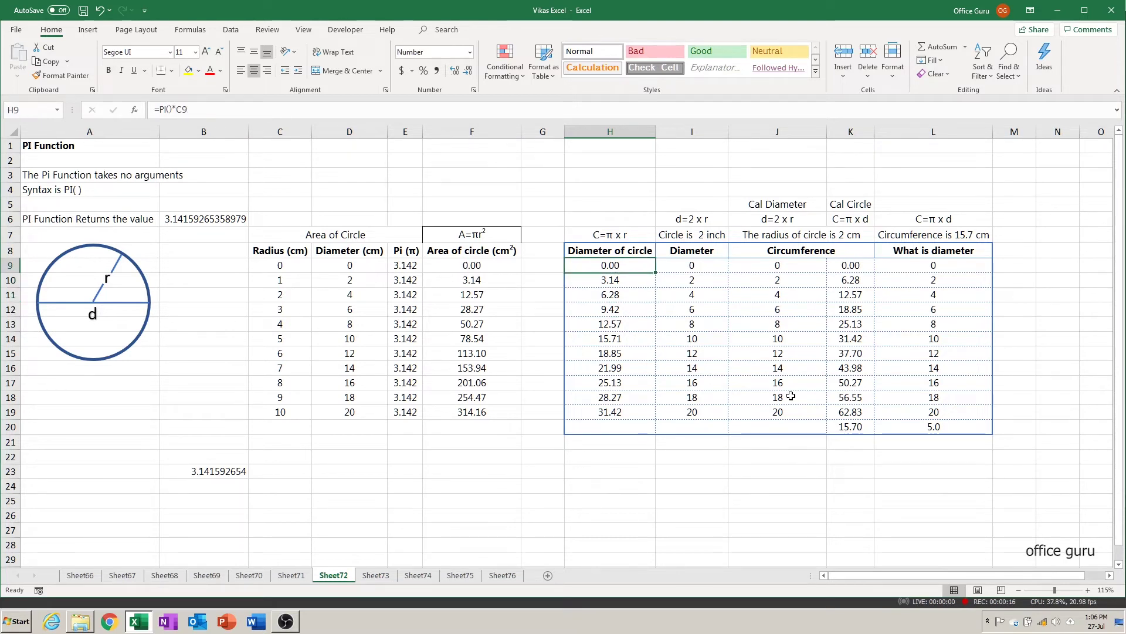
key(ctrl+shift+Down)
key(Delete)
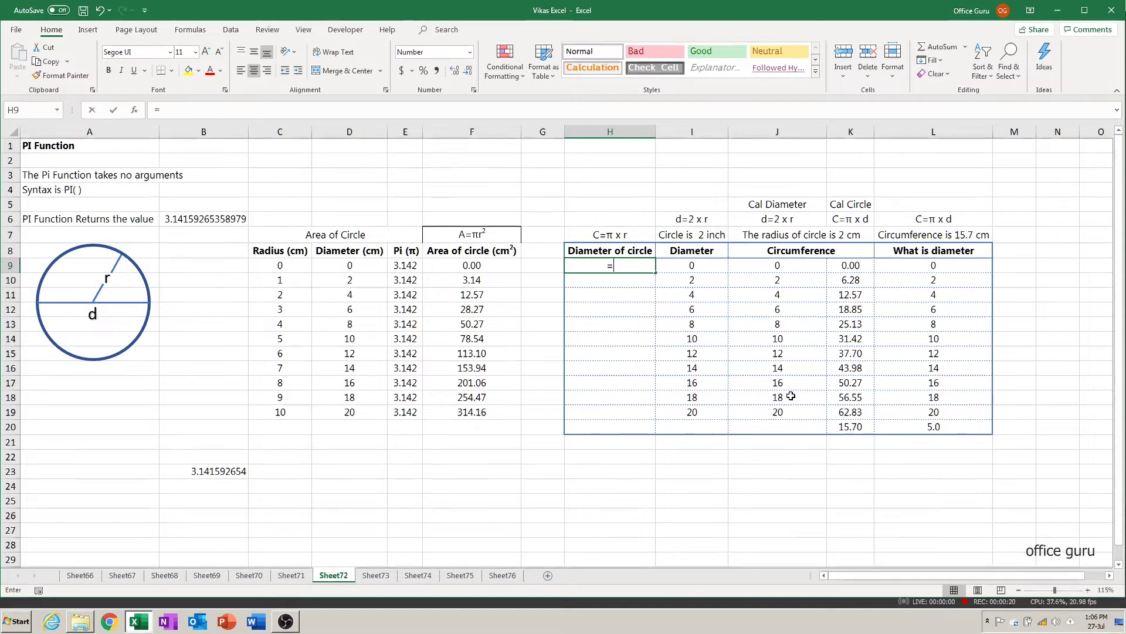
- Enter =PI()*C9 in H9 and fill it down to H19, giving 0.00 to 31.42
text(=pit)
key(Return)
text(=pi)
key(Tab)
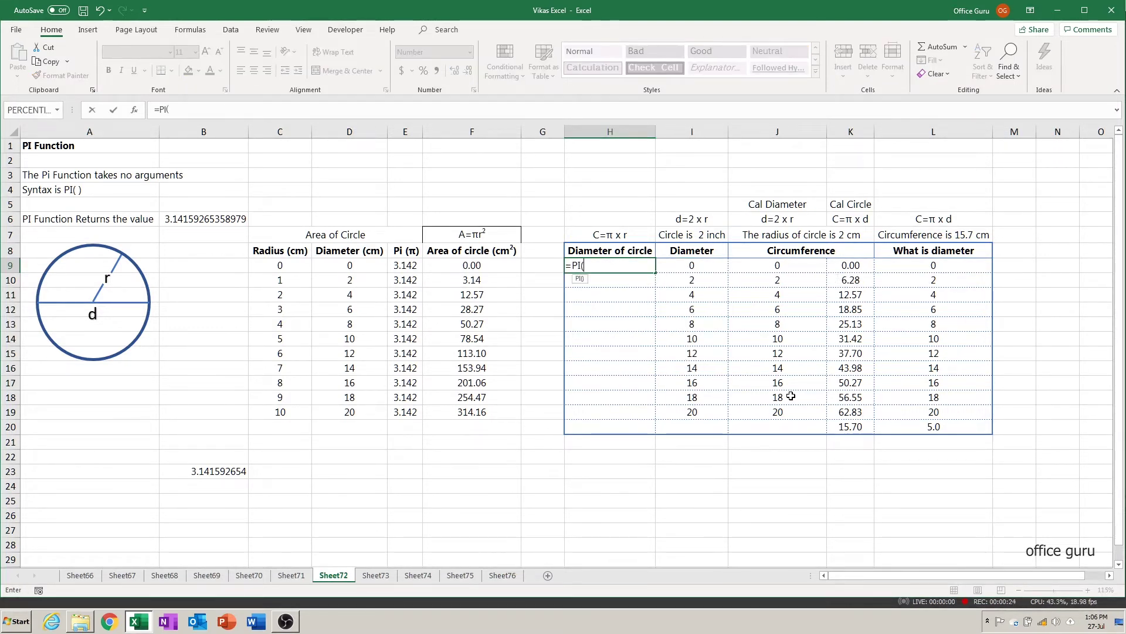
text(*)
click(265, 266)
key(ctrl+Return)
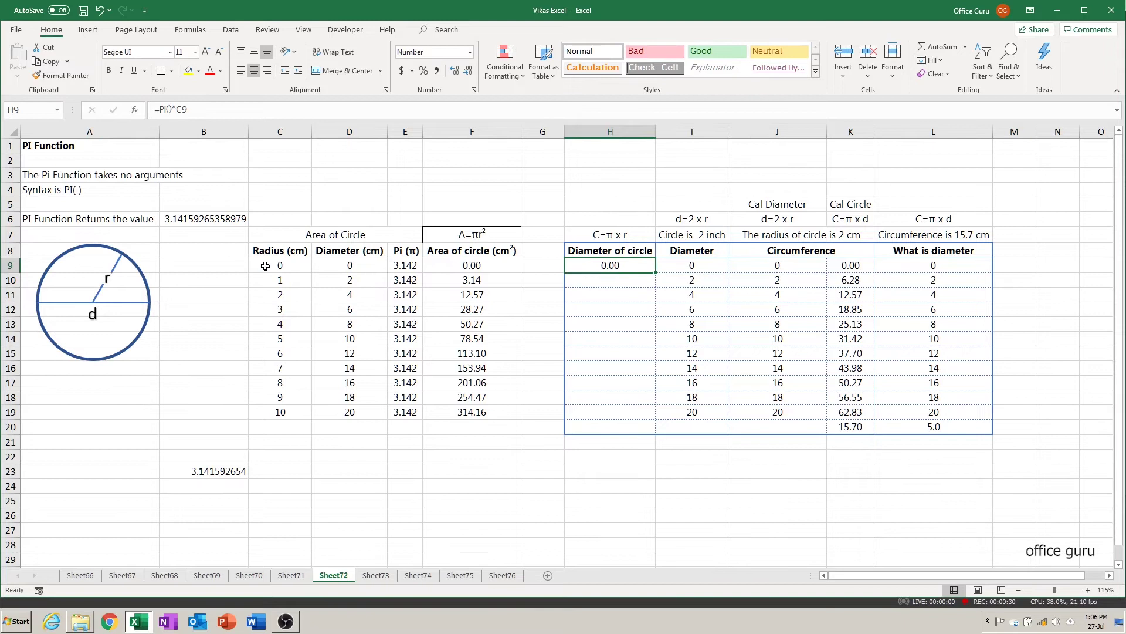
drag(656, 272, 648, 420)
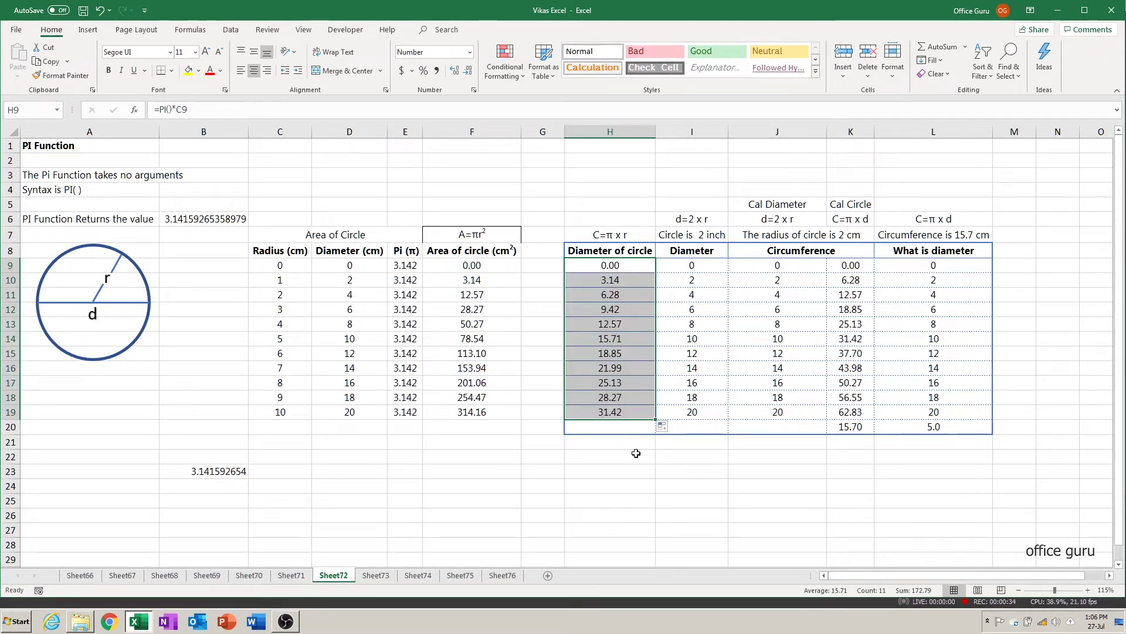
click(616, 469)
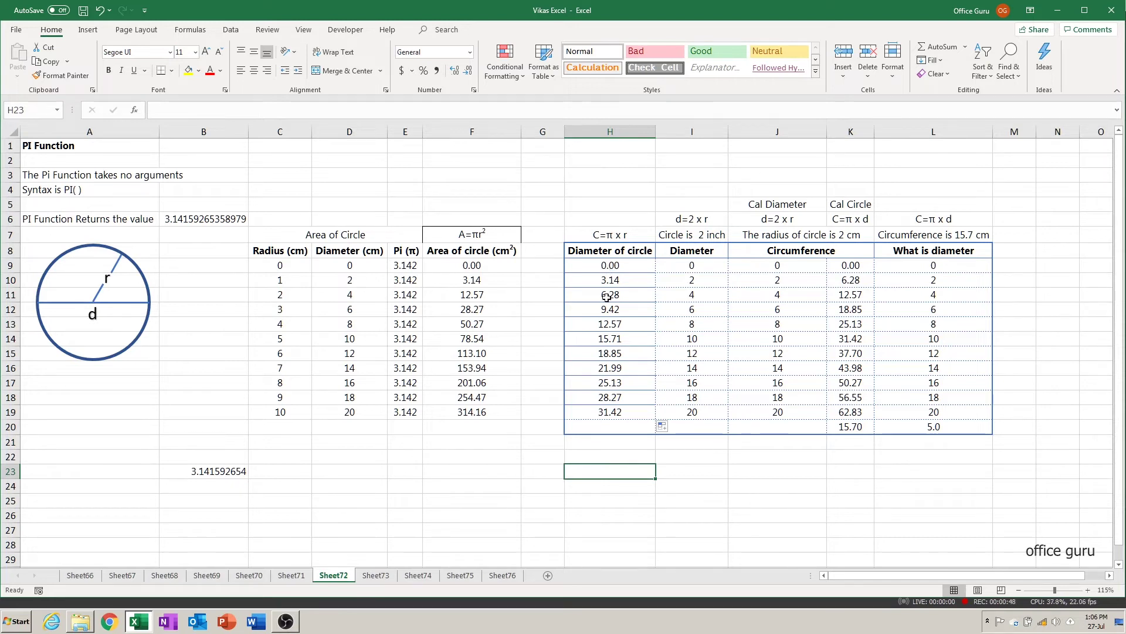
- Clear the existing diameter values in I9:I19
drag(700, 269, 710, 417)
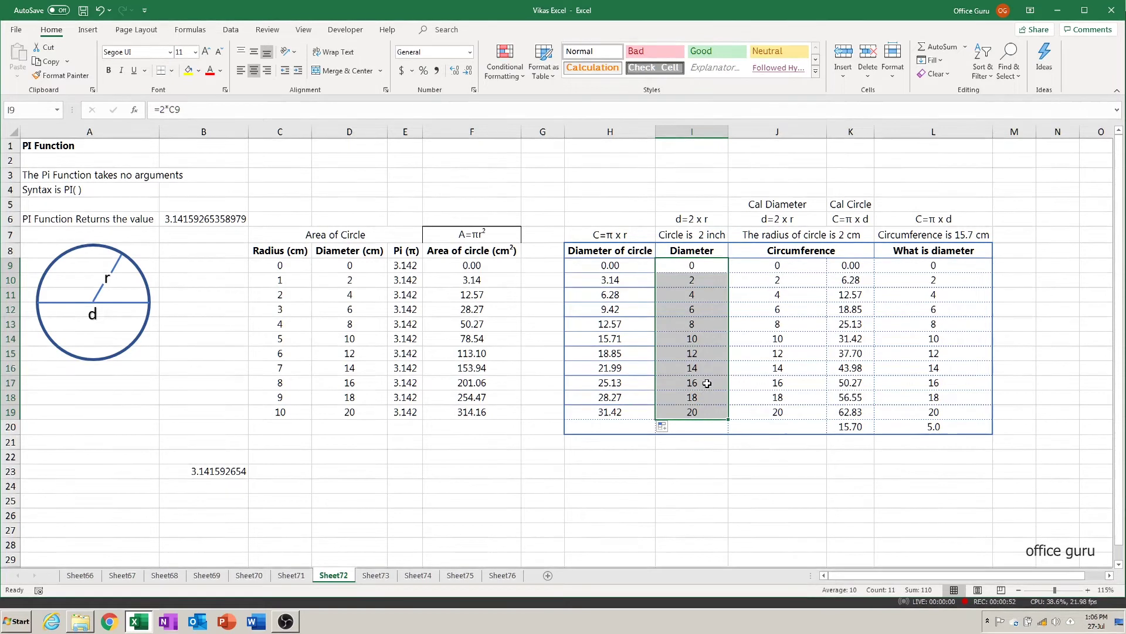
key(Delete)
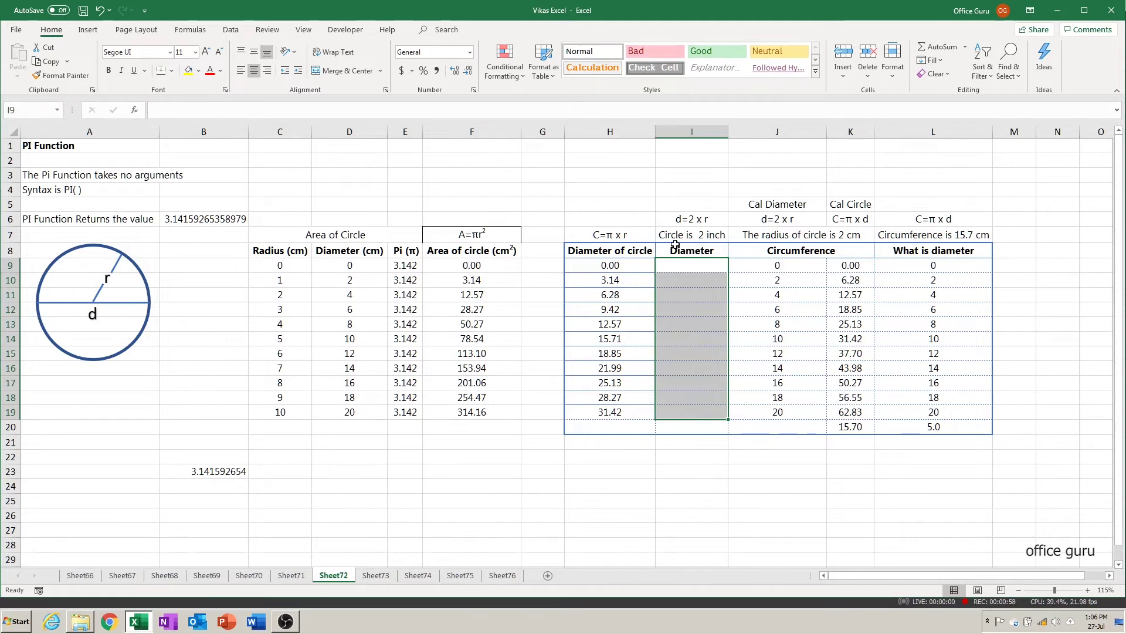
click(715, 268)
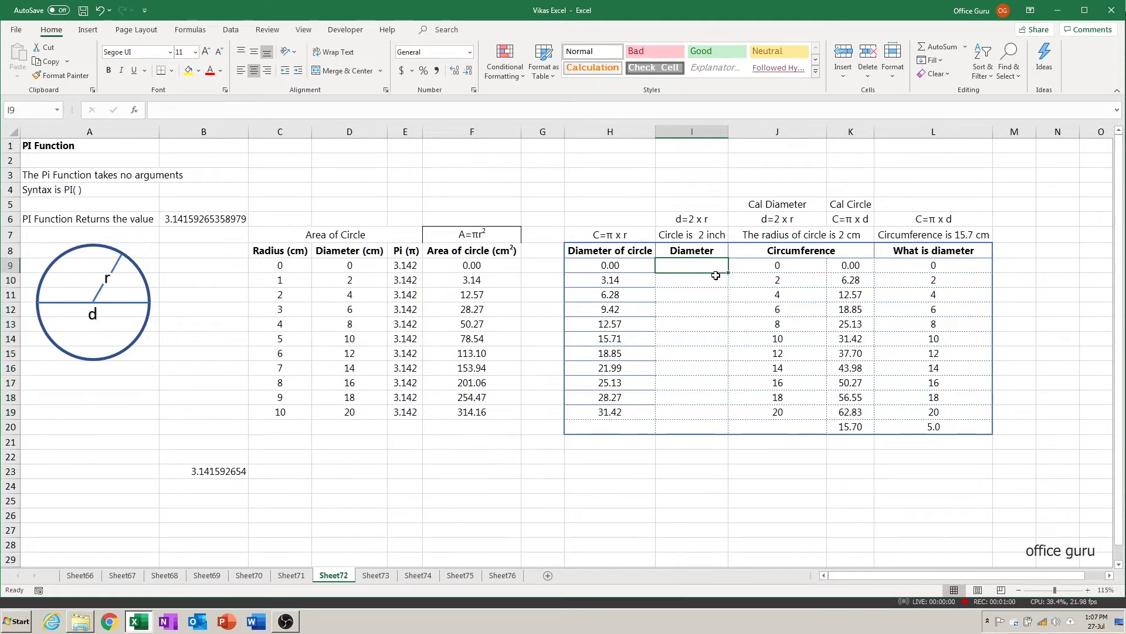
key(ctrl+z)
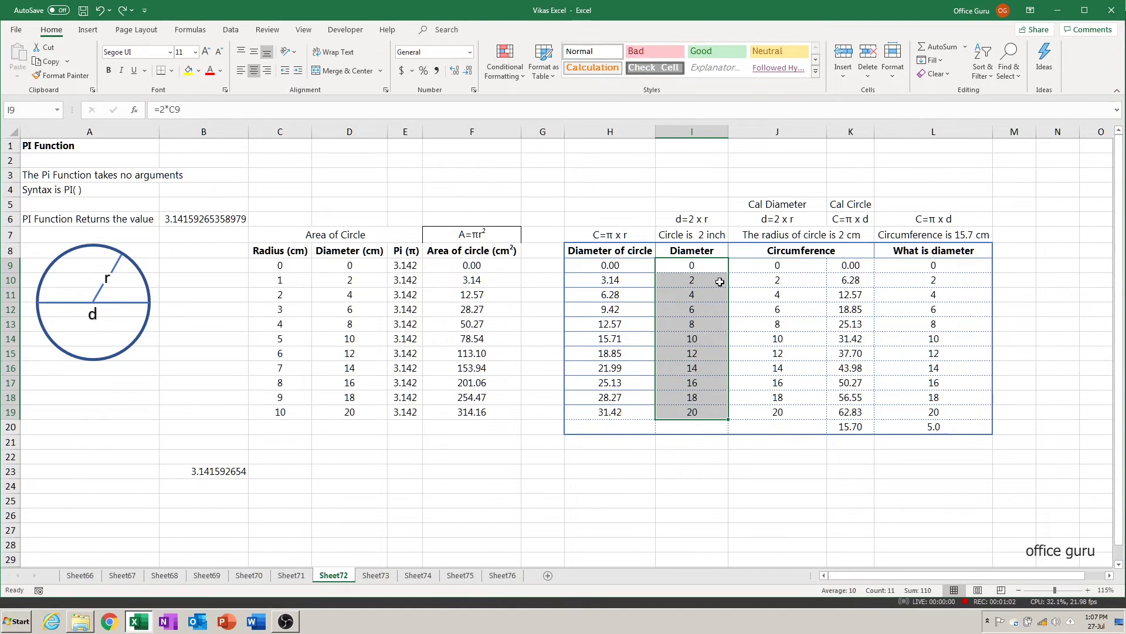
key(Delete)
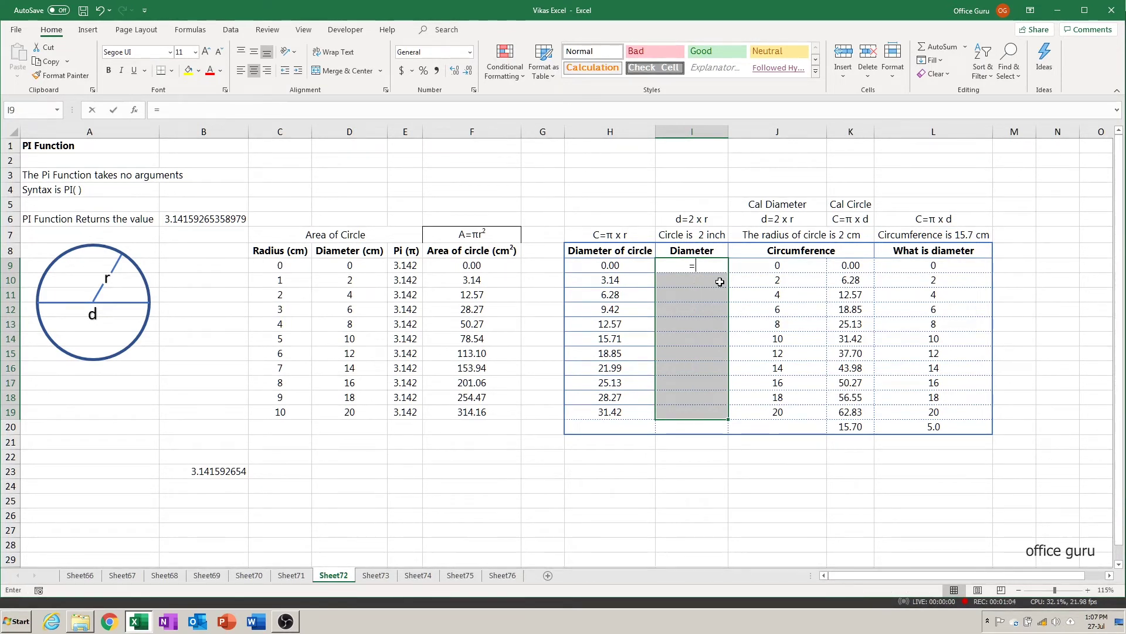
- Enter =2*C9 in I9 and fill it down to I19 with Ctrl+D, giving 0 to 20
text(=2*)
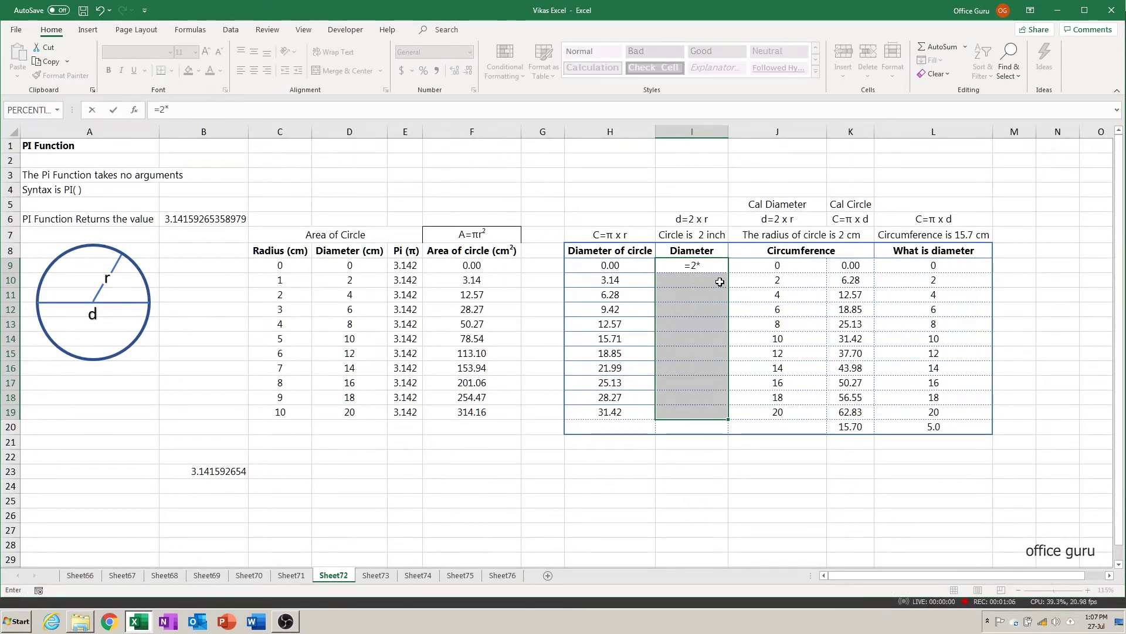
click(296, 267)
key(Return)
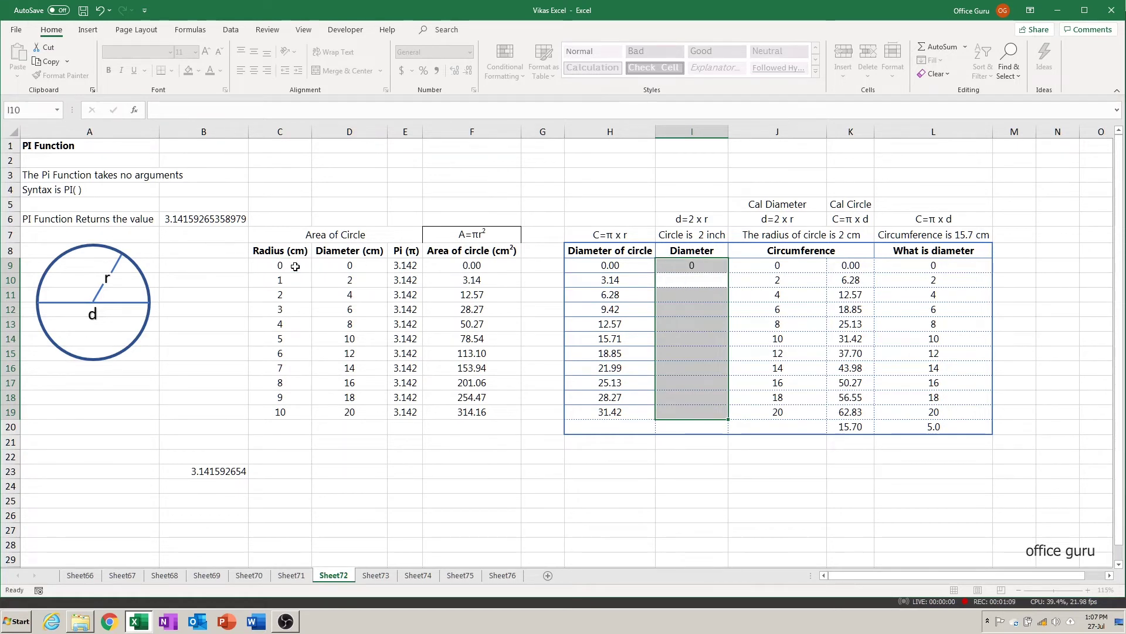
key(Up)
key(shift+Down)
key(shift+Down)
key(shift+Down)
key(shift+Down)
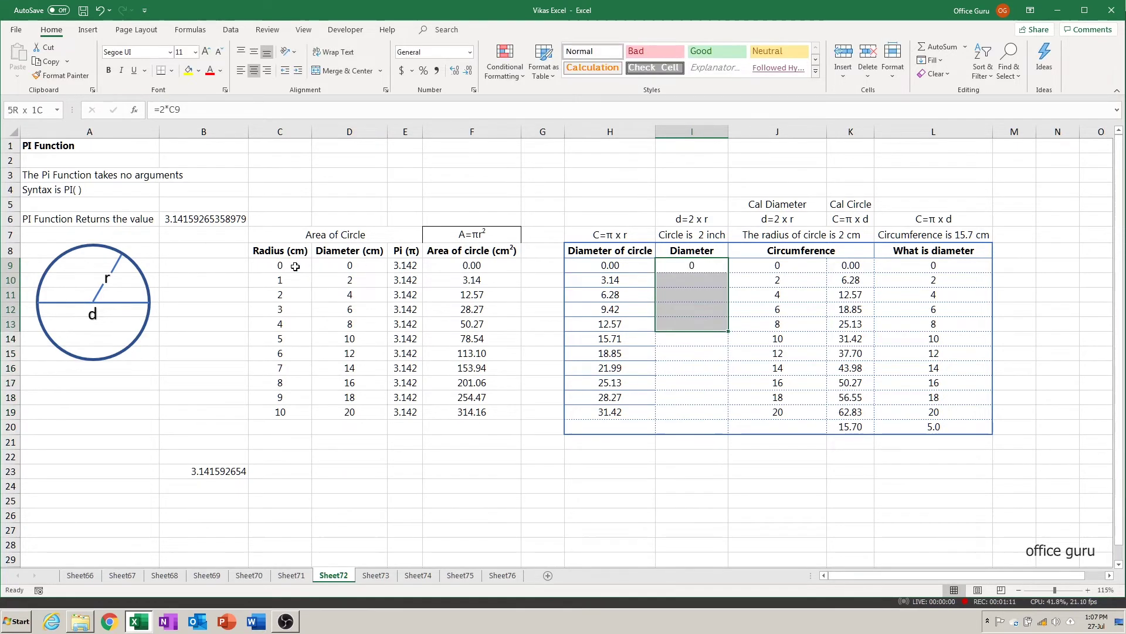
key(shift+Down)
key(shift+Down)
key(shift+Down)
key(shift+Down)
key(shift+Down)
key(shift+Down)
key(ctrl+d)
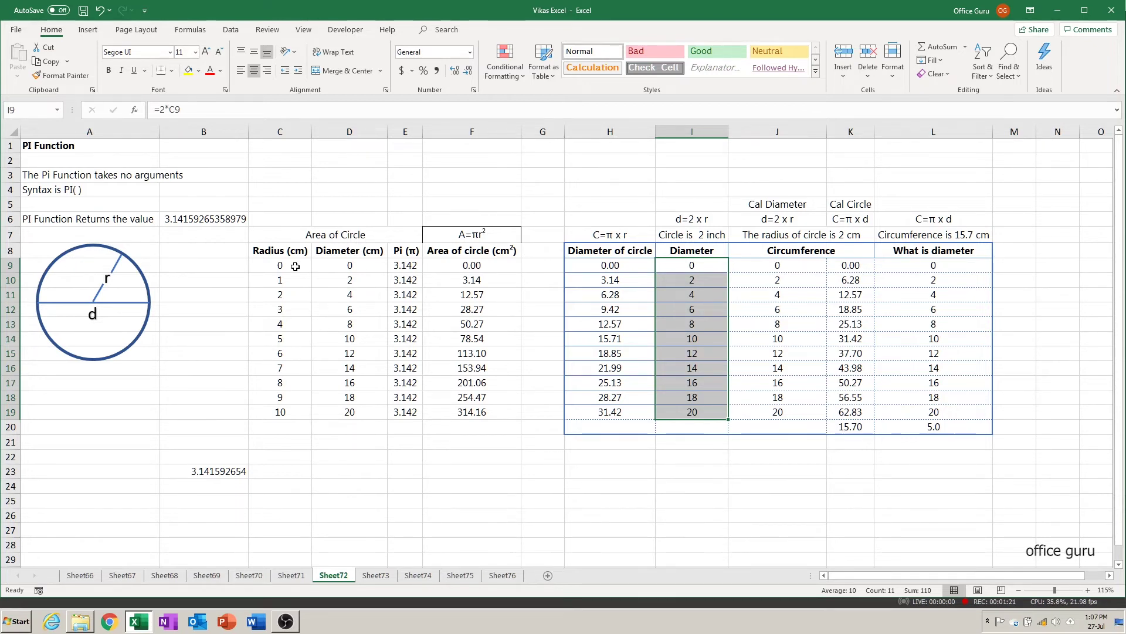
key(Up)
key(Up)
key(Up)
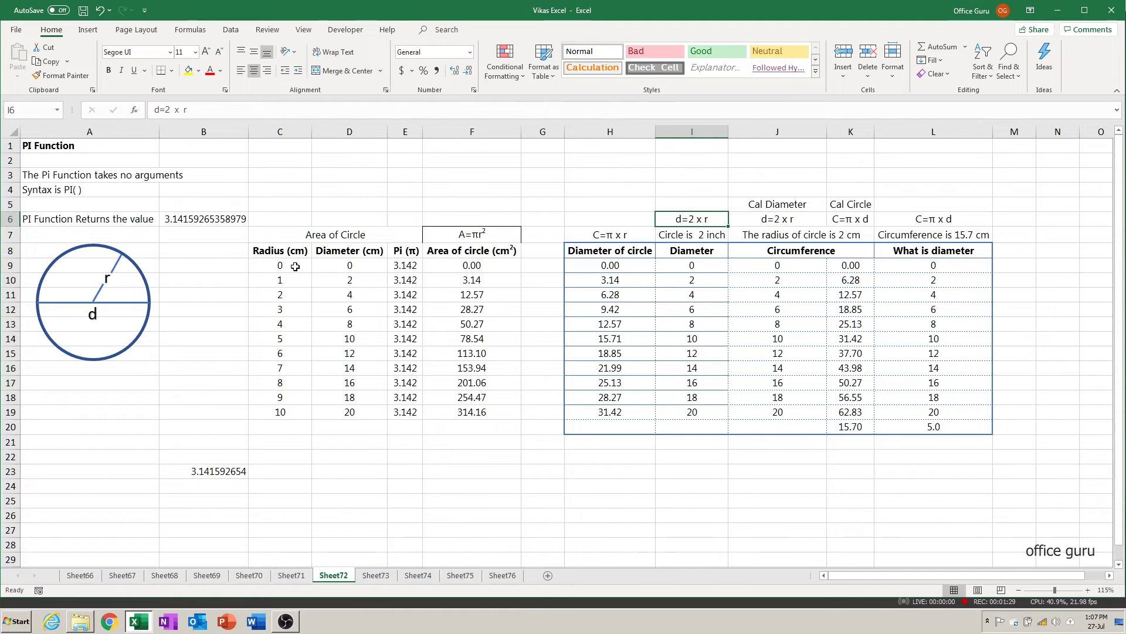
key(Right)
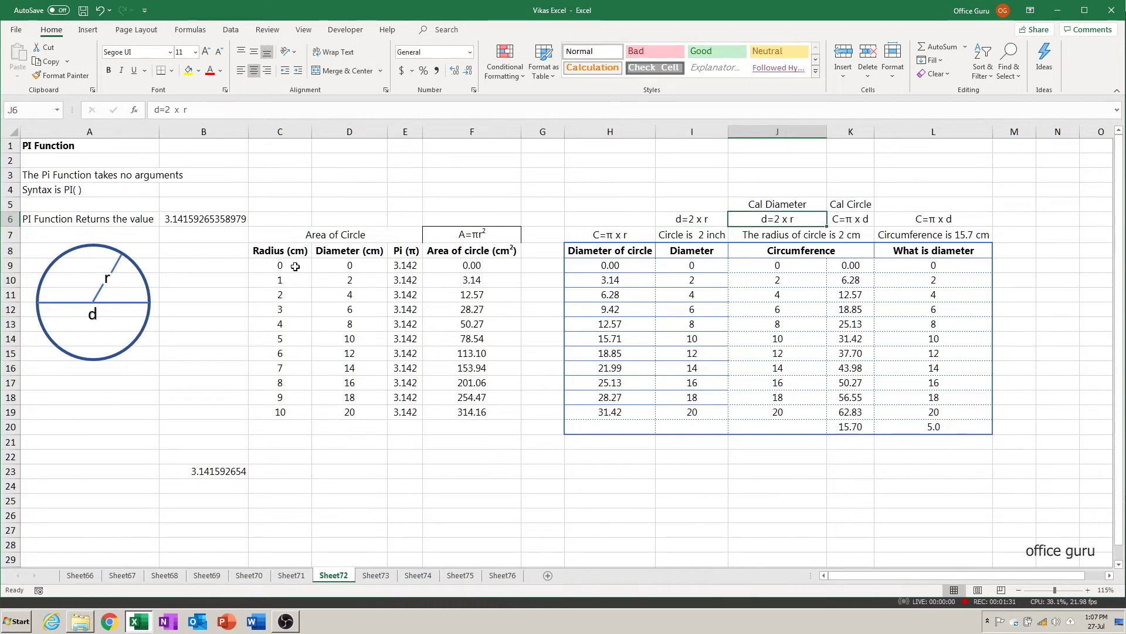
key(Down)
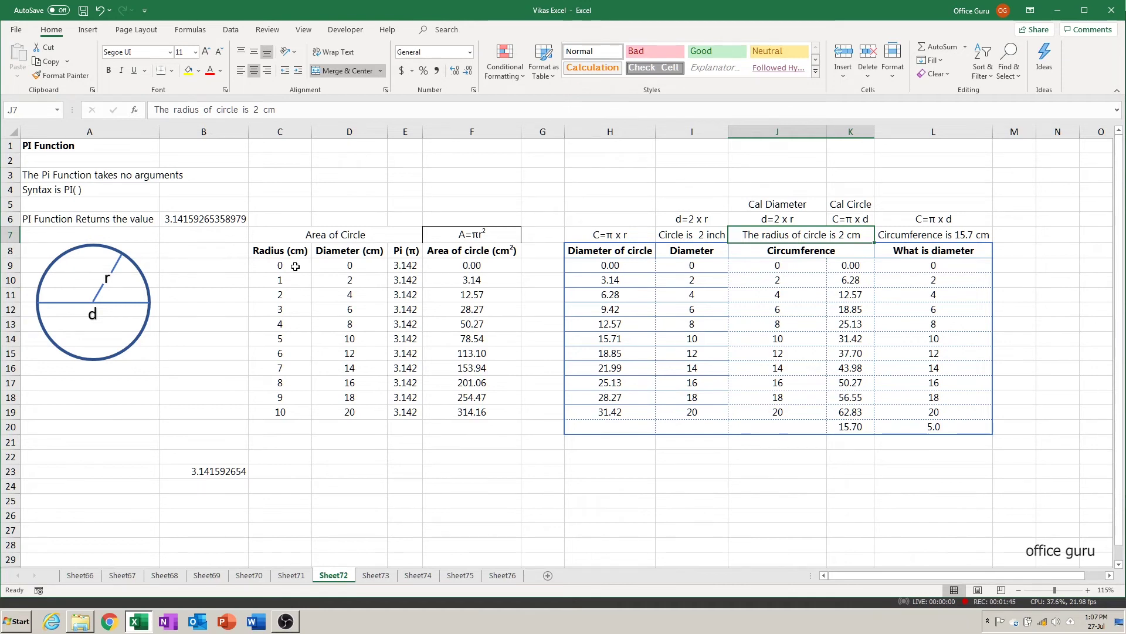
key(Up)
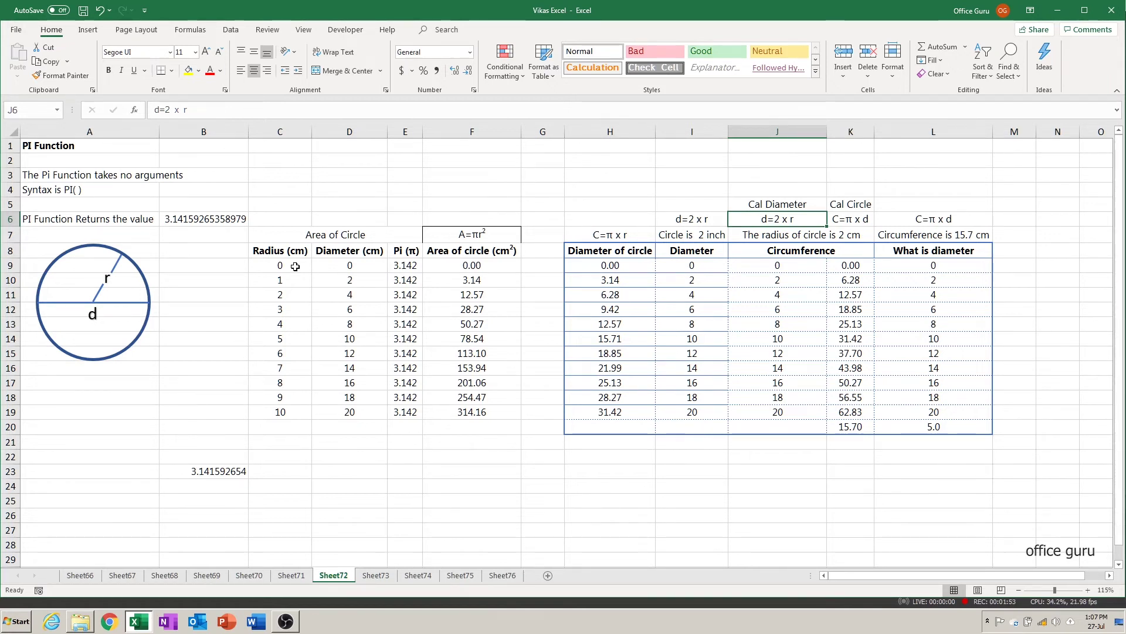
key(Right)
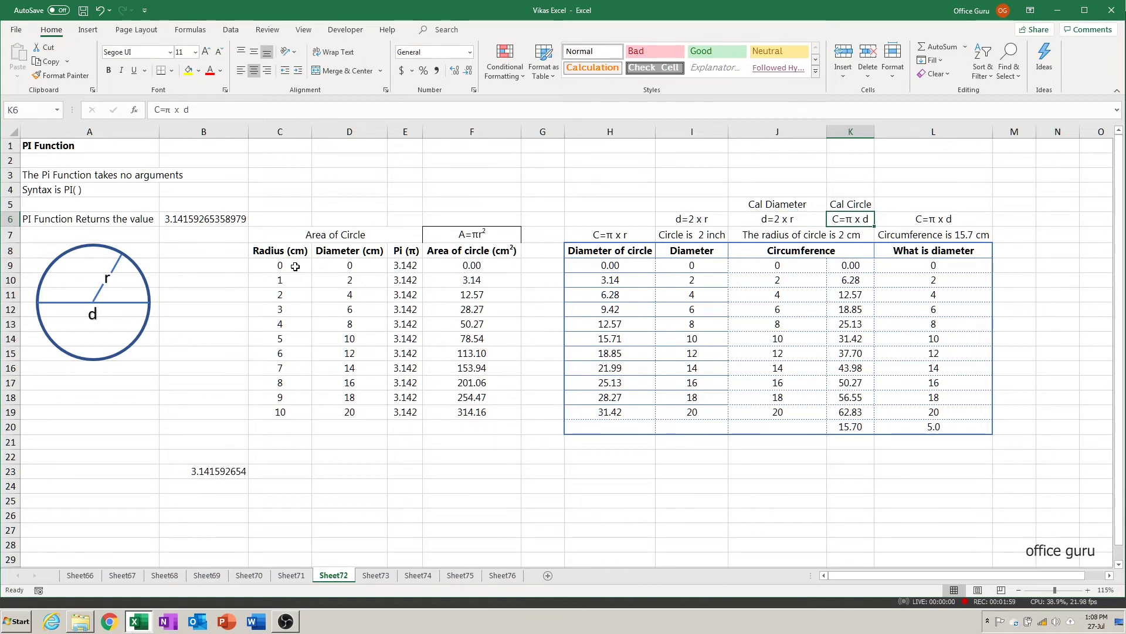
key(Left)
key(Down)
key(Down)
key(Down)
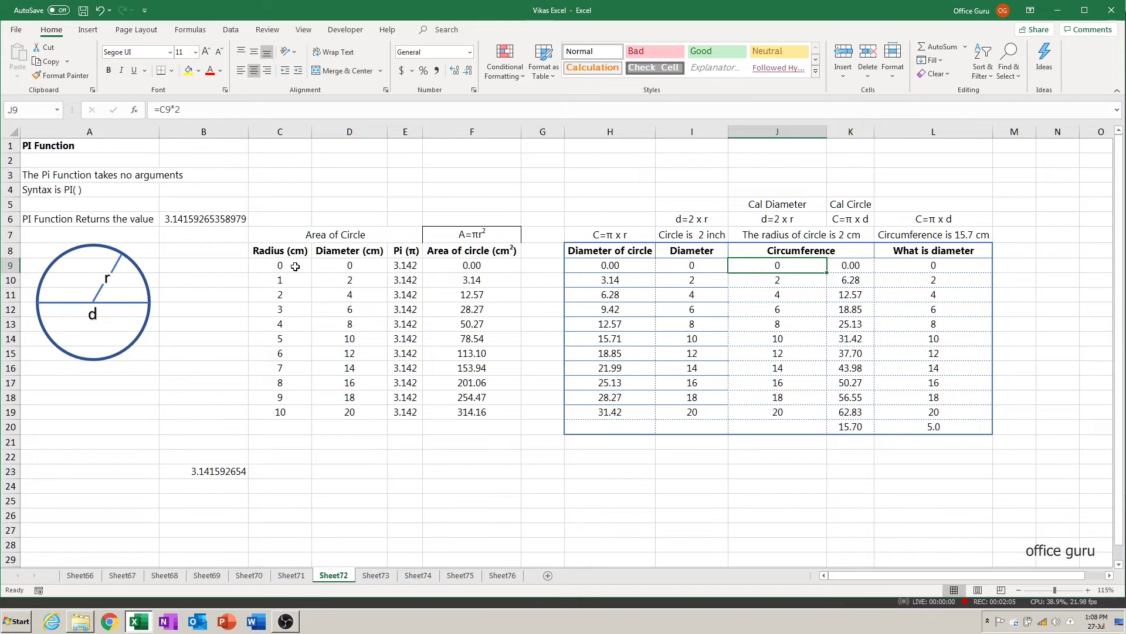
- Enter =C9*2 in J9 and check that the Cal Diameter column shows 0 to 20
key(Delete)
text(=)
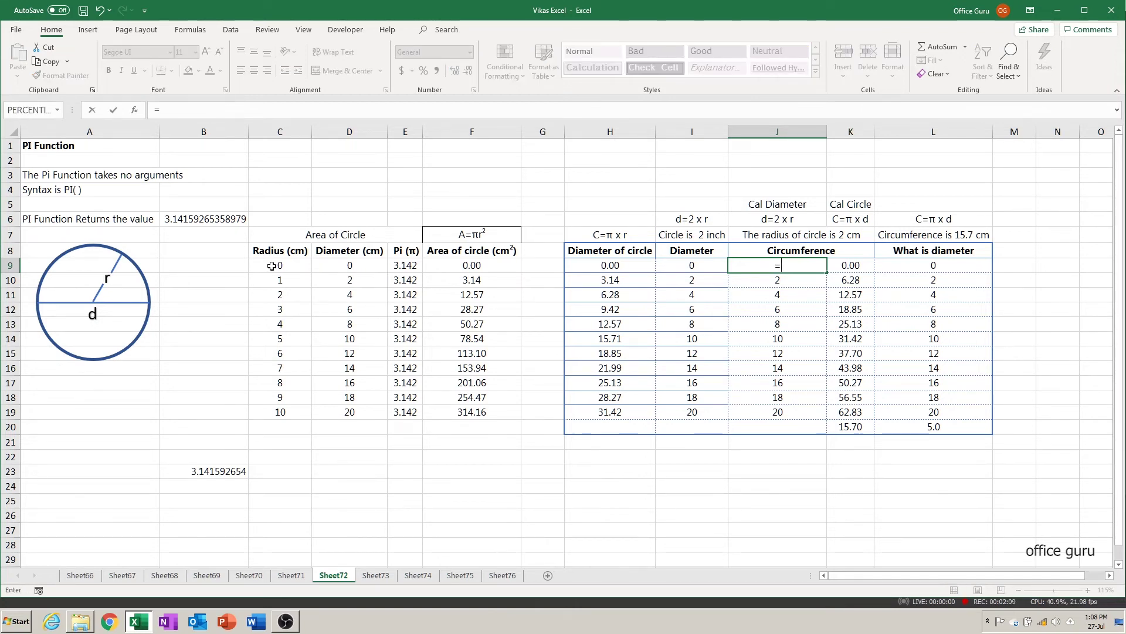
click(272, 266)
text(*)
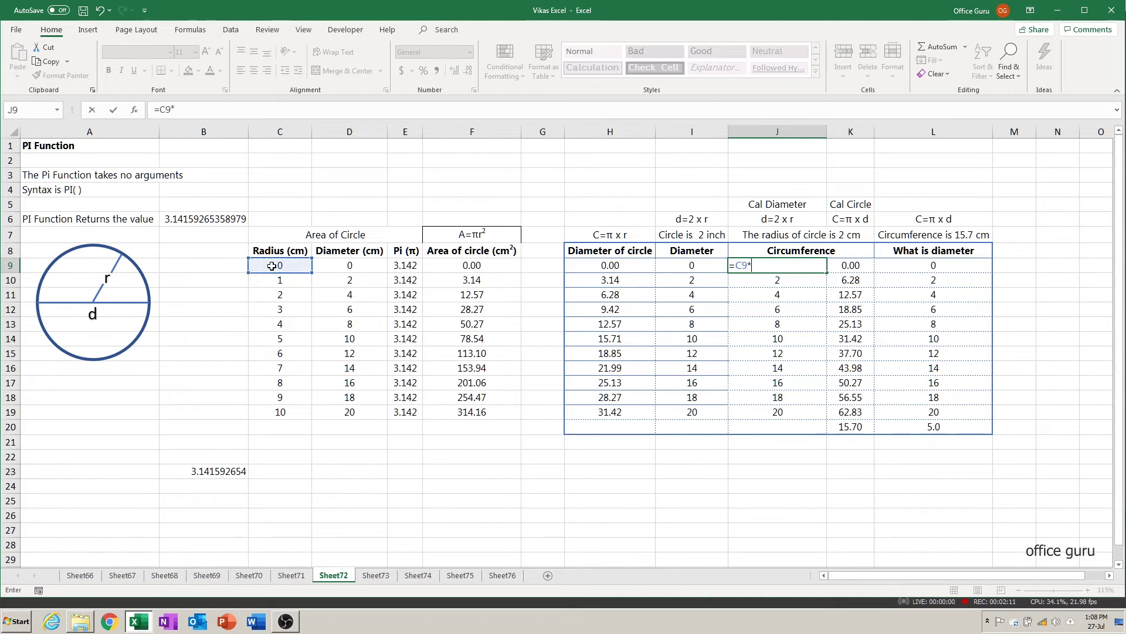
text(2)
key(ctrl+Return)
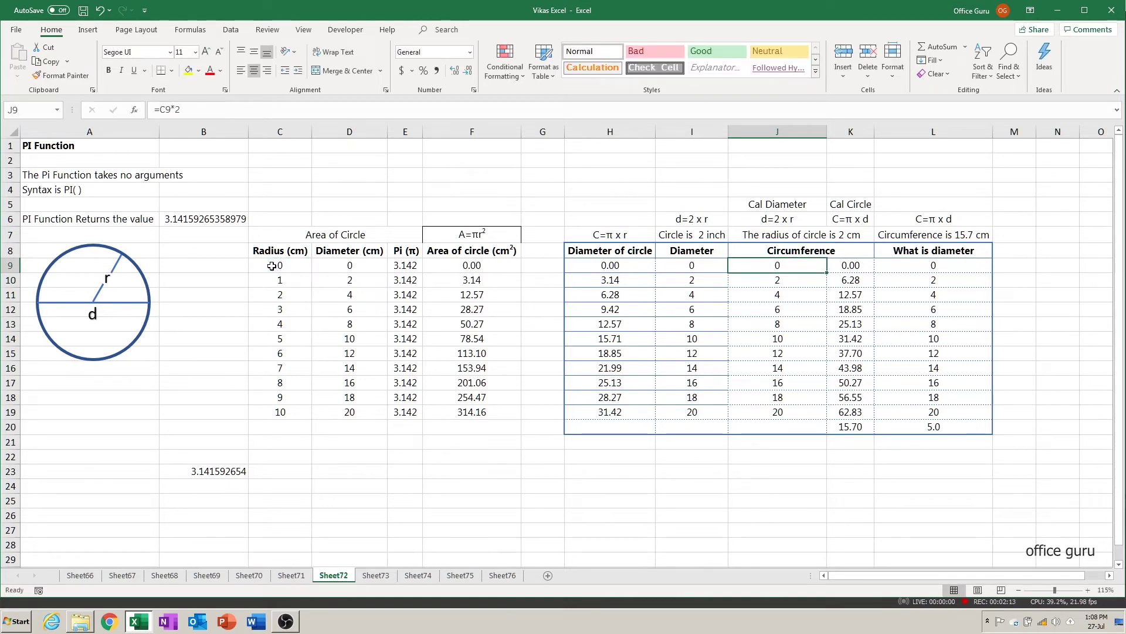
key(shift+Down)
key(shift+Down)
key(shift+Down)
key(shift+Down)
key(shift+Down)
key(shift+Down)
key(shift+Down)
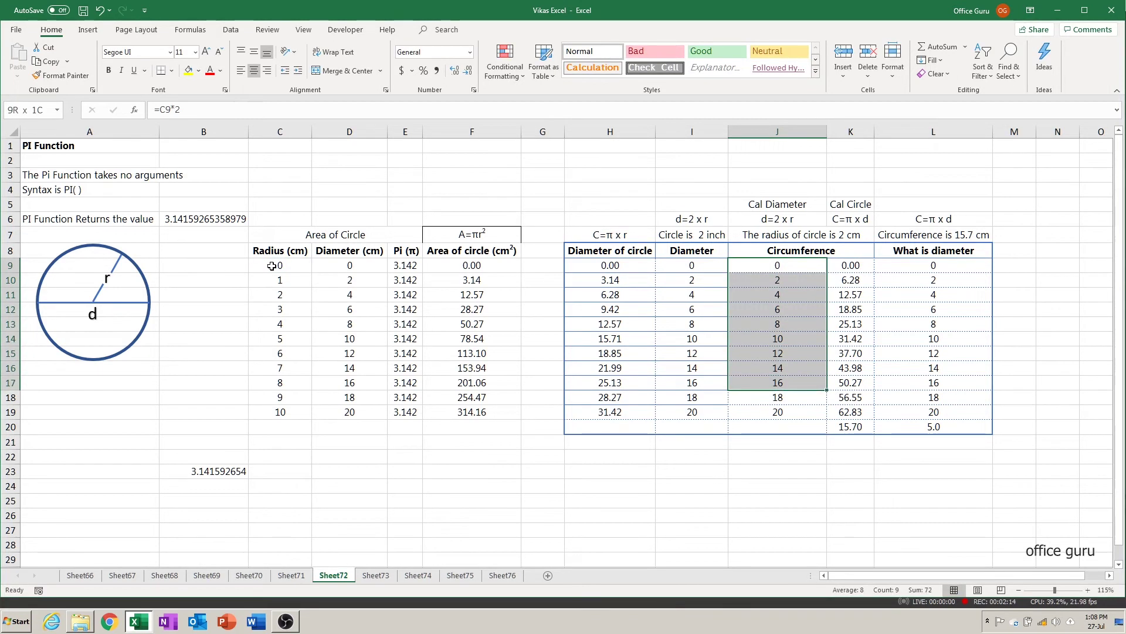
key(shift+Down)
key(shift+Down)
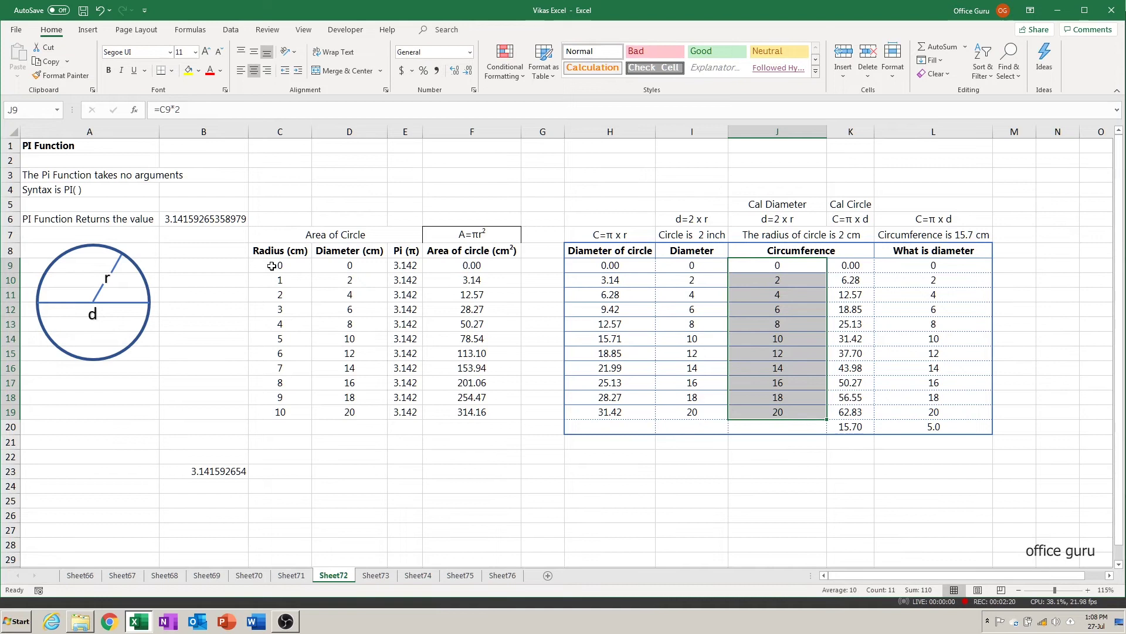
key(Right)
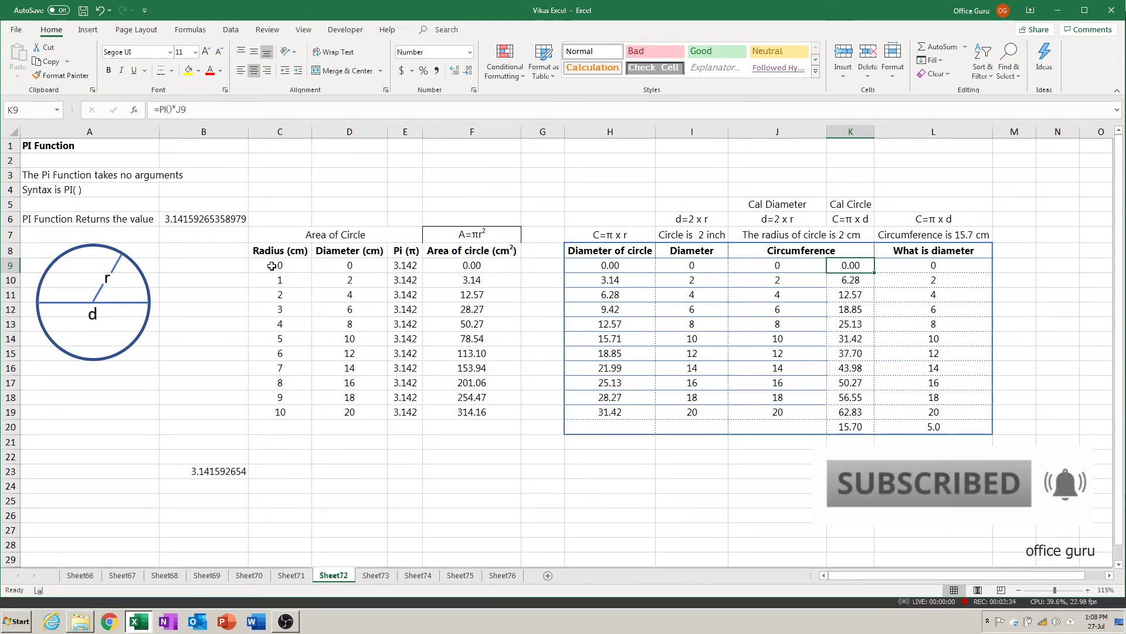
- Clear K9:K20 and fill K9:K19 with =PI()*J9, giving 0.00 to 62.83
key(ctrl+shift+Down)
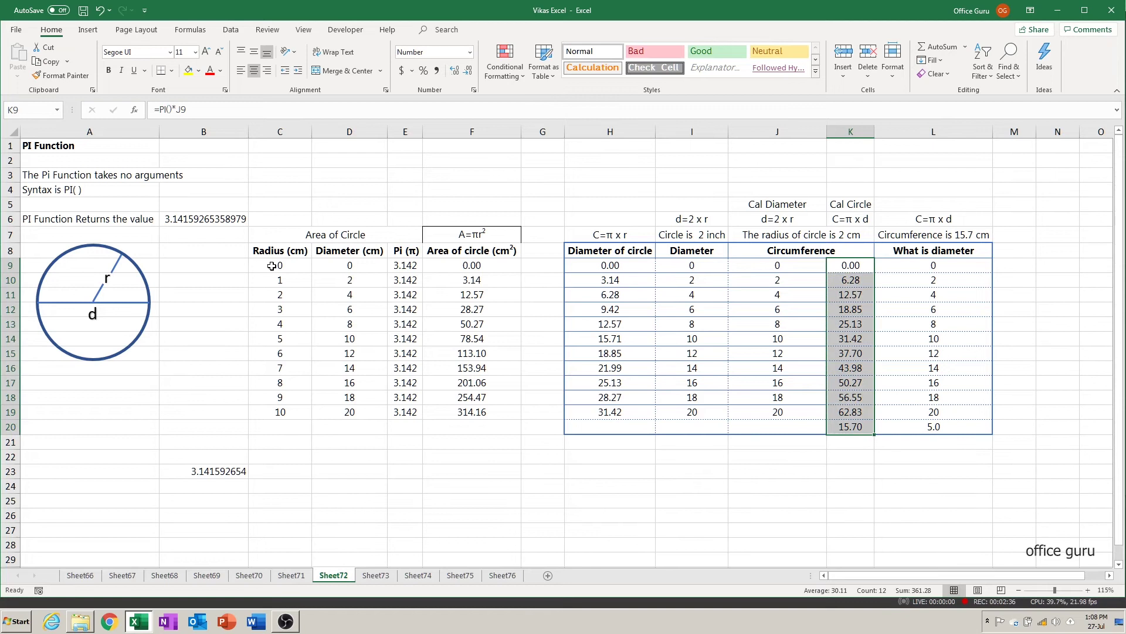
key(Delete)
text(=pi)
key(Tab)
text()*)
key(Left)
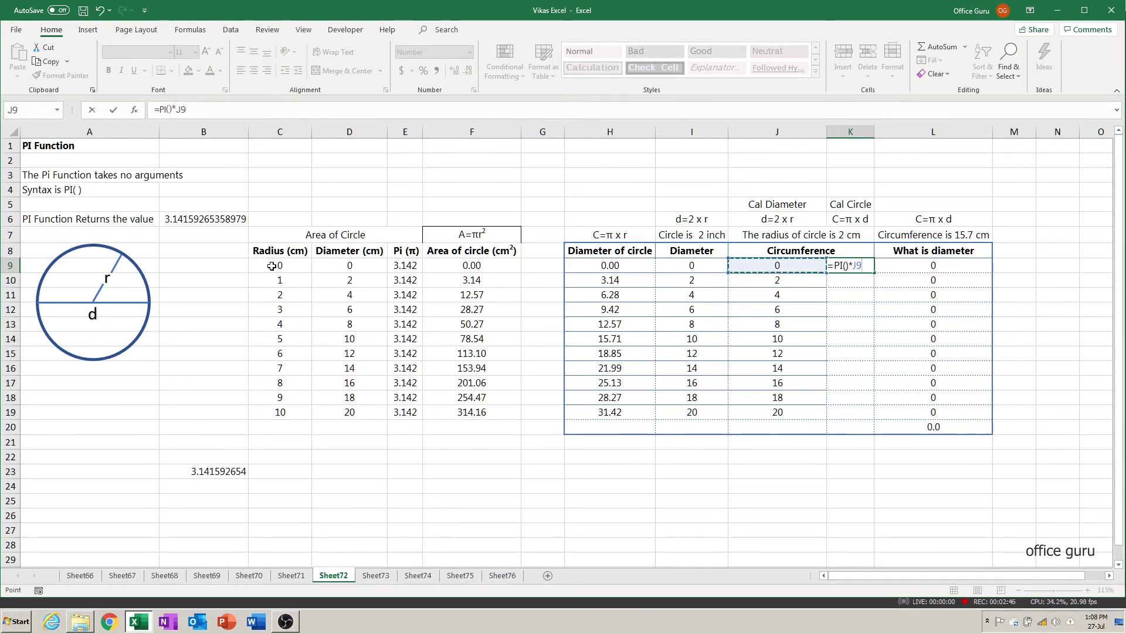
key(ctrl+Return)
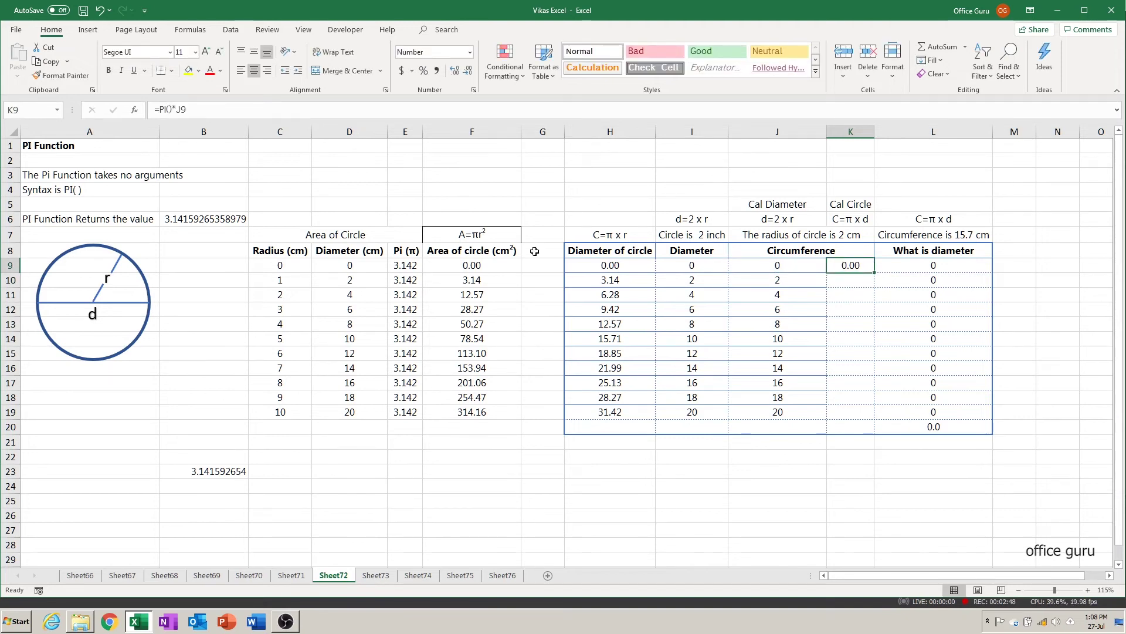
drag(874, 273, 874, 419)
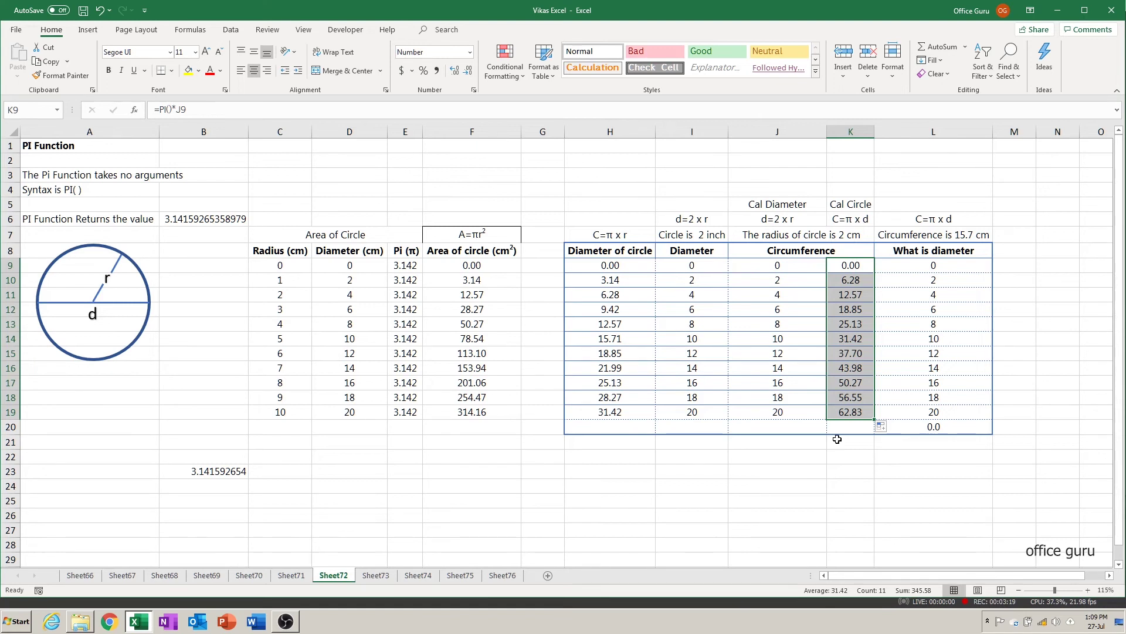
key(Right)
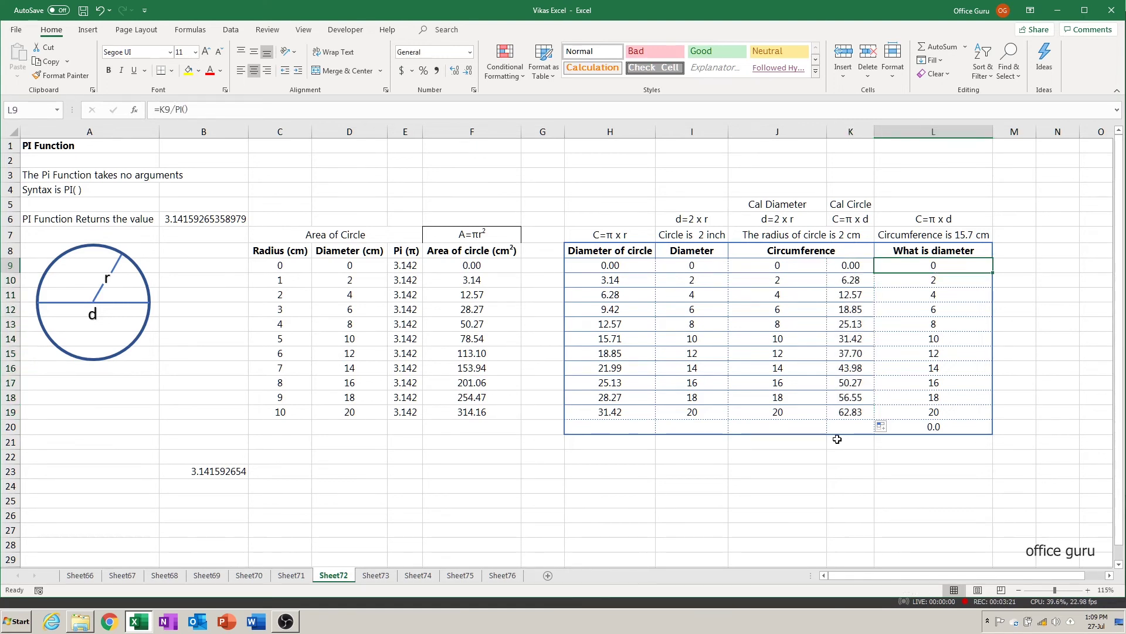
key(ctrl+shift+Down)
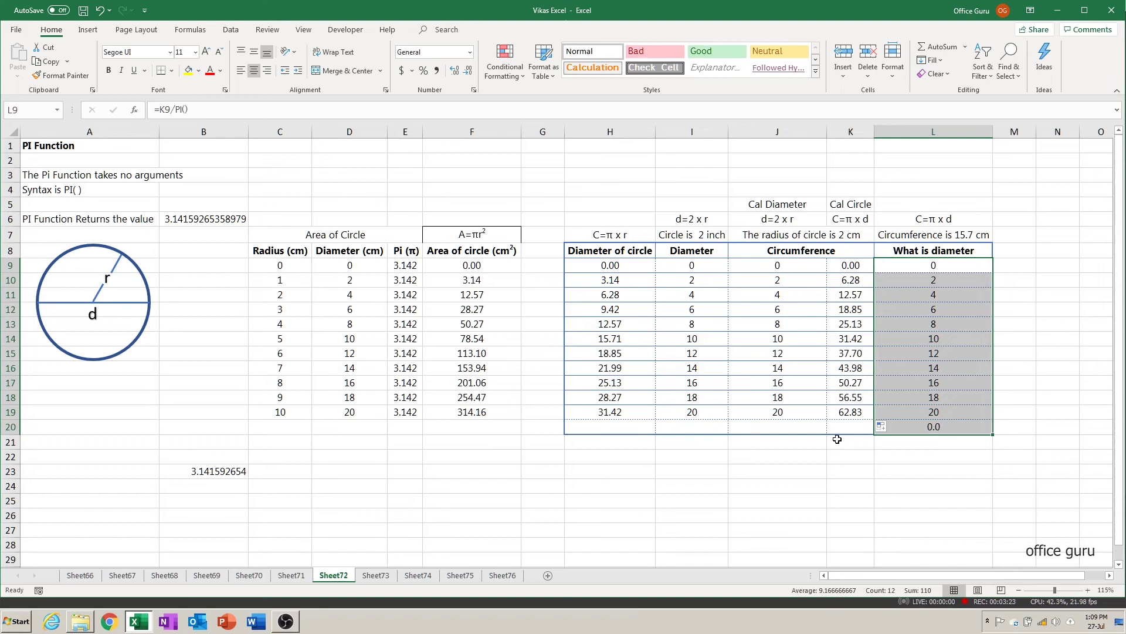
key(Delete)
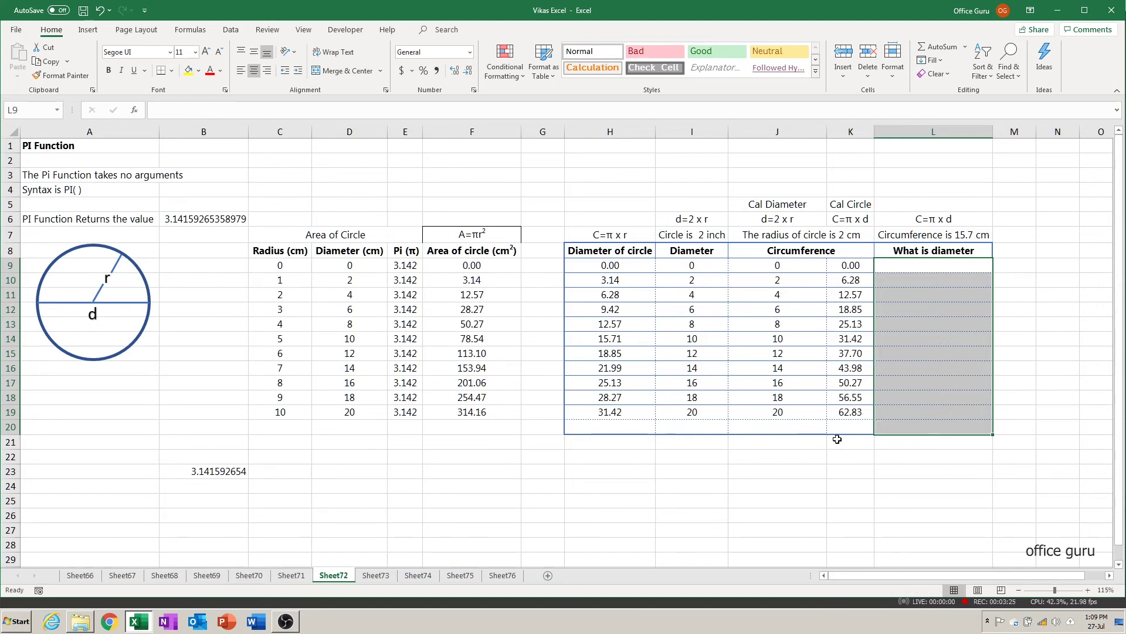
text(=)
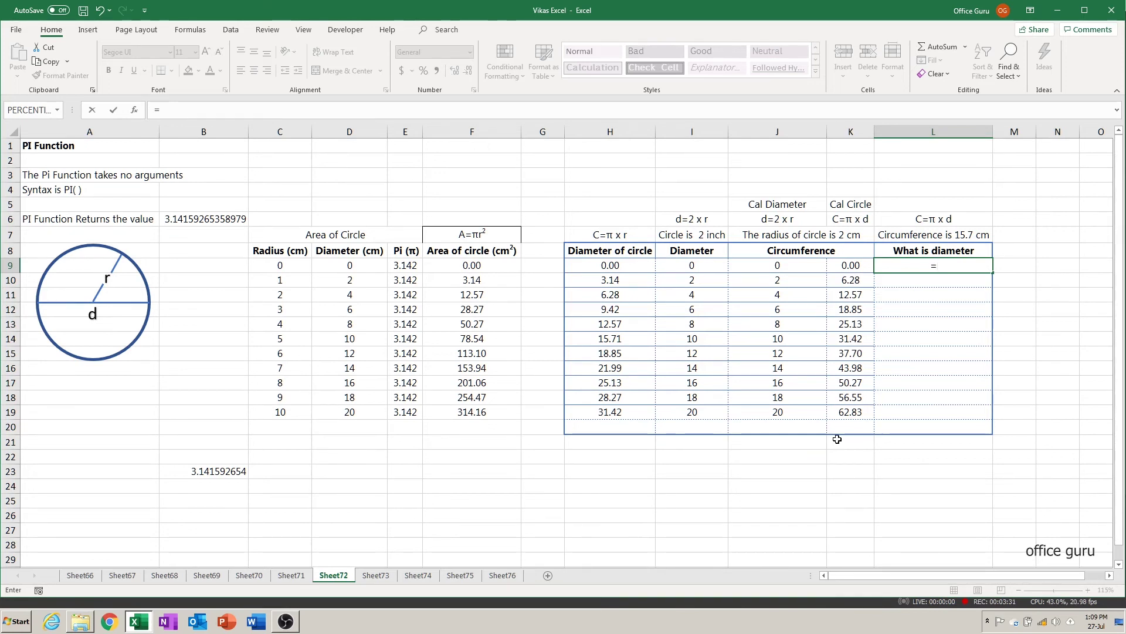
text(Pi)
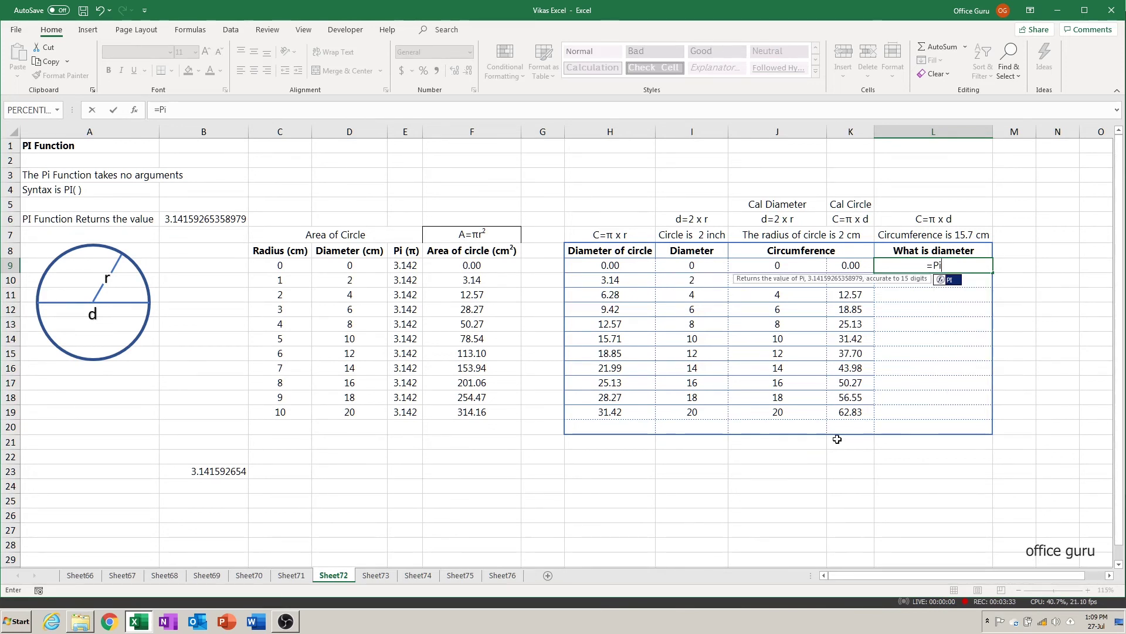
key(Tab)
text())
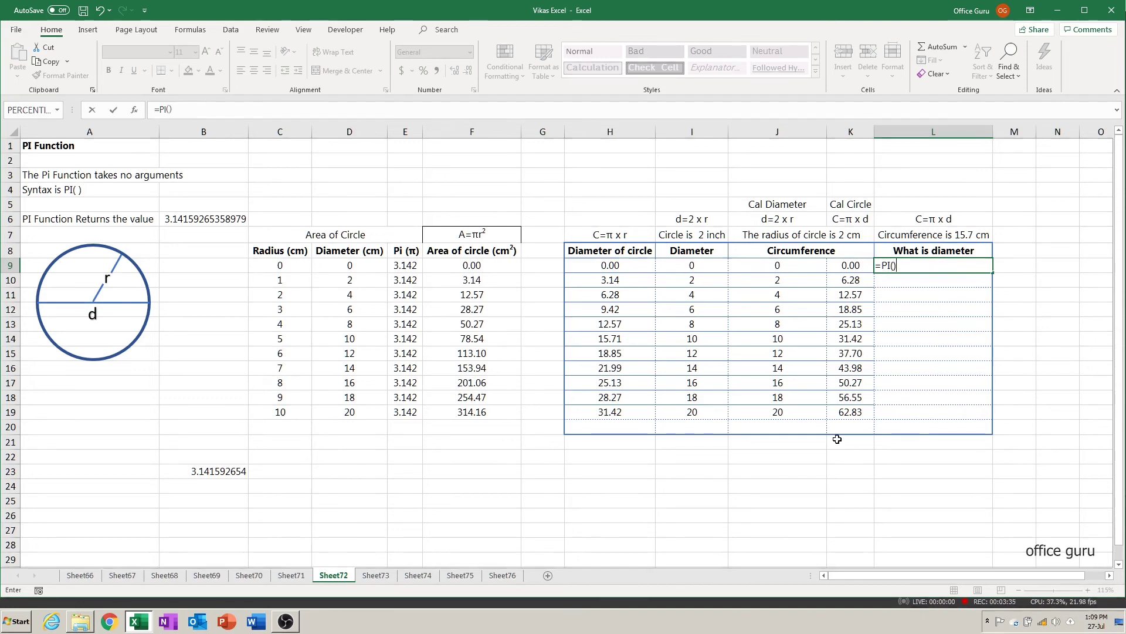
text(*)
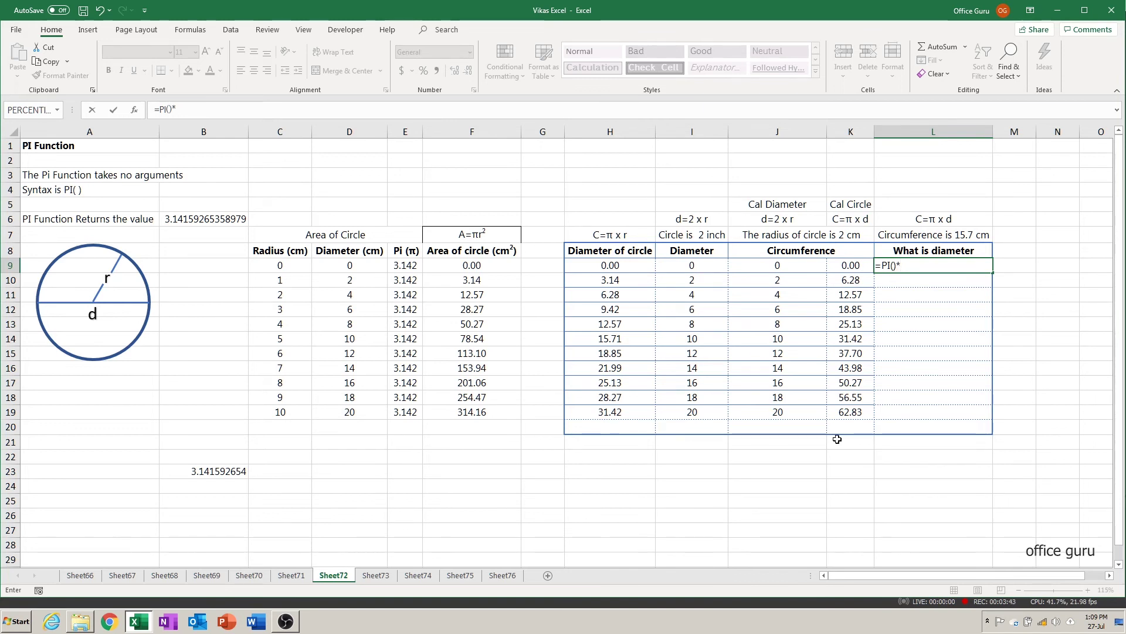
key(Left)
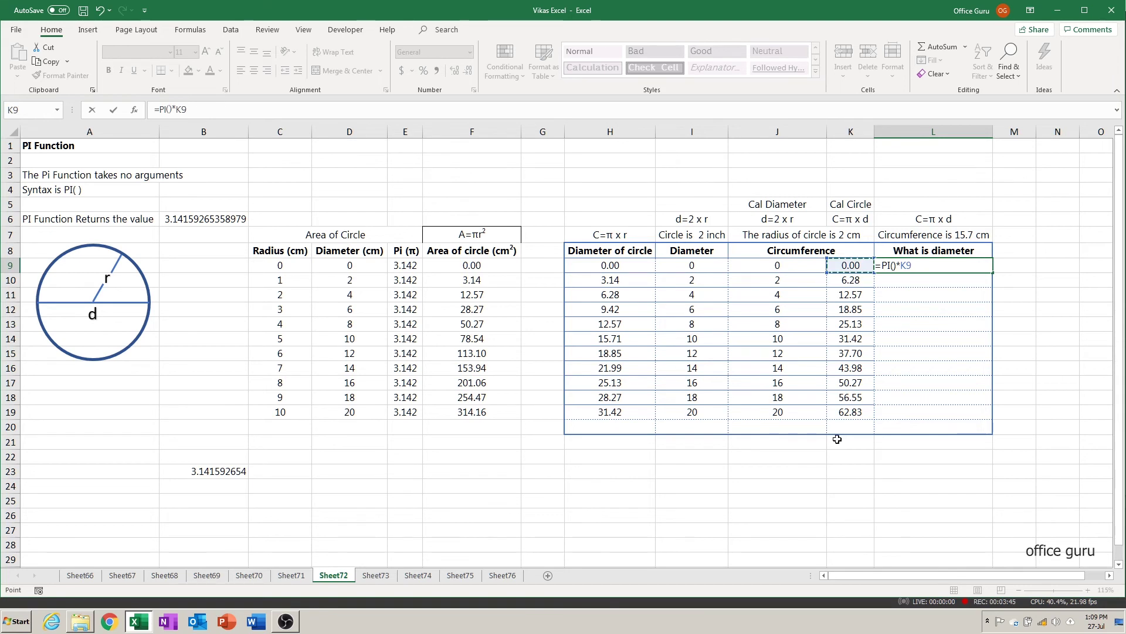
key(Left)
key(Left)
key(Escape)
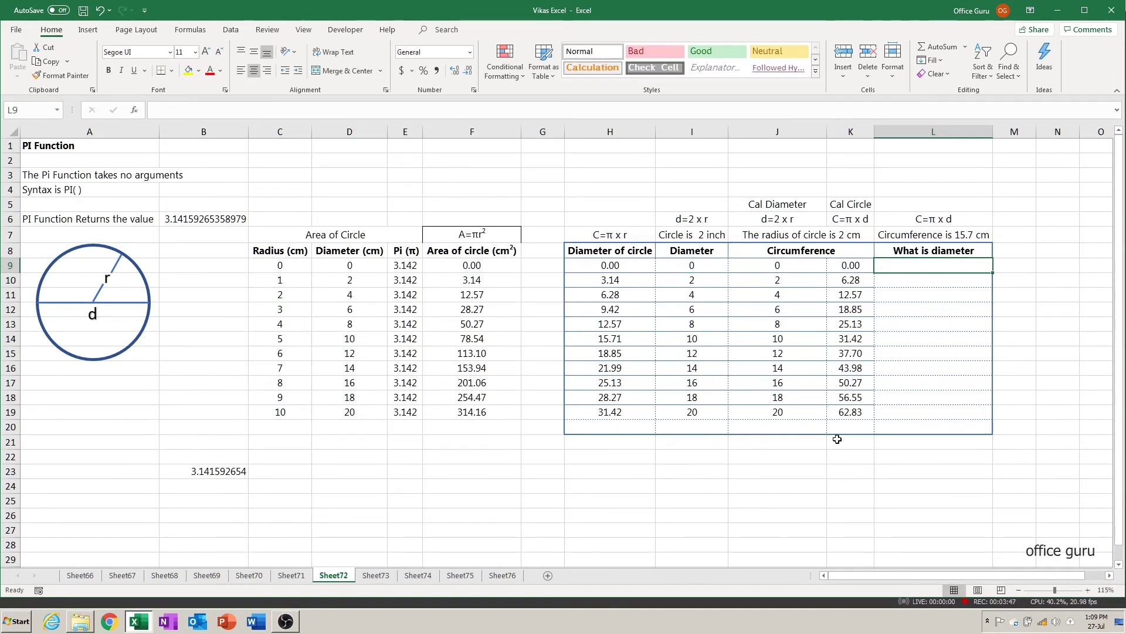
key(ctrl+z)
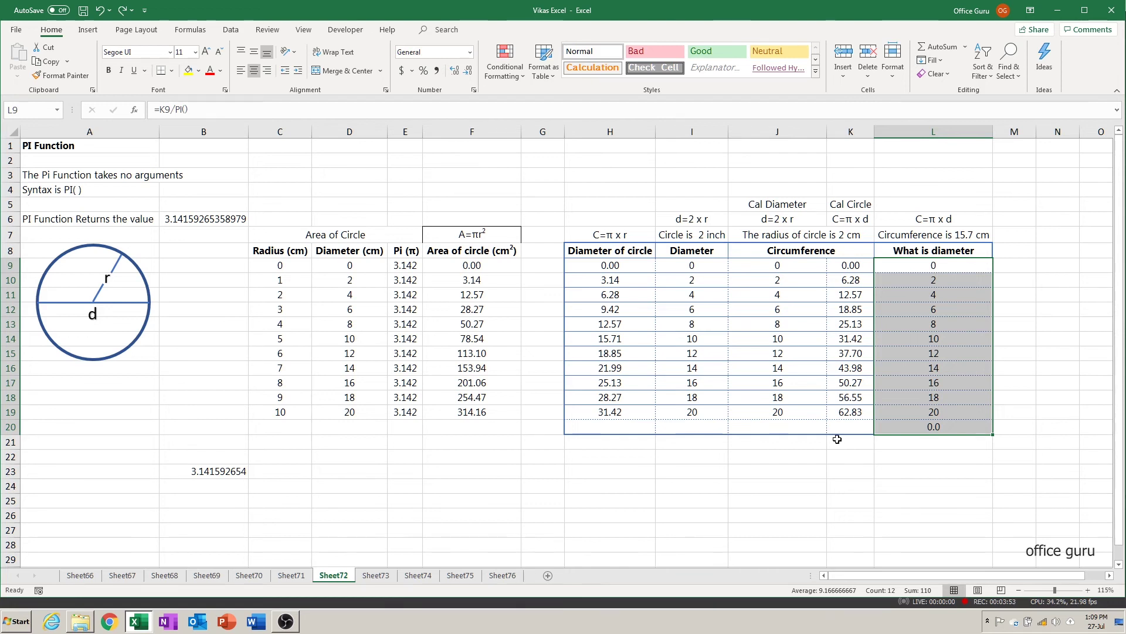
key(Up)
key(Up)
key(Up)
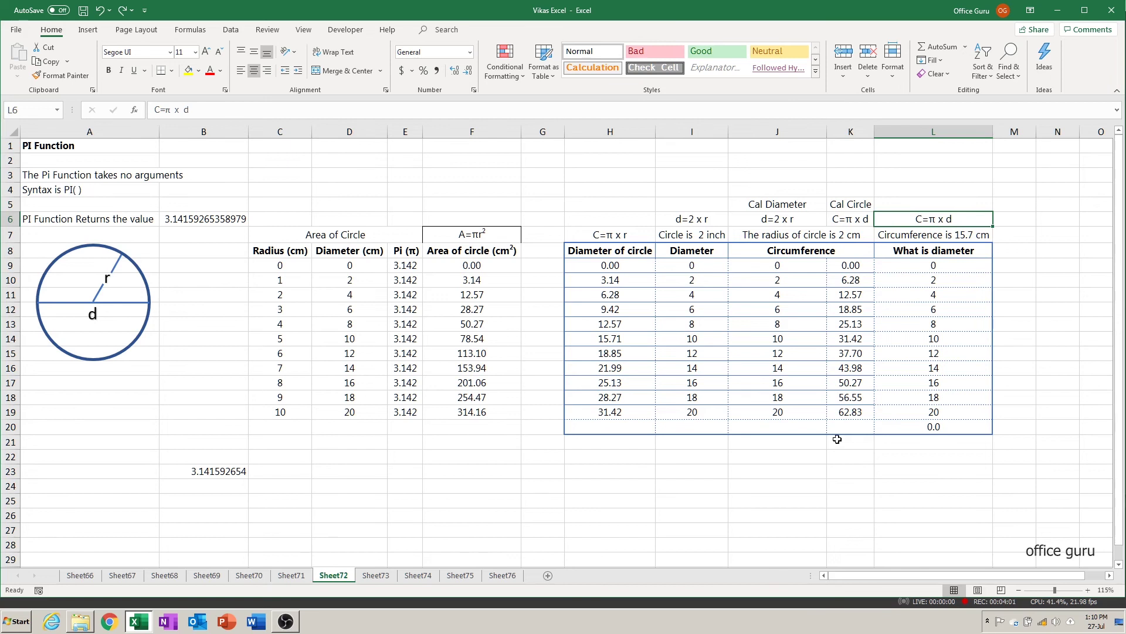
key(Down)
key(Down)
key(Down)
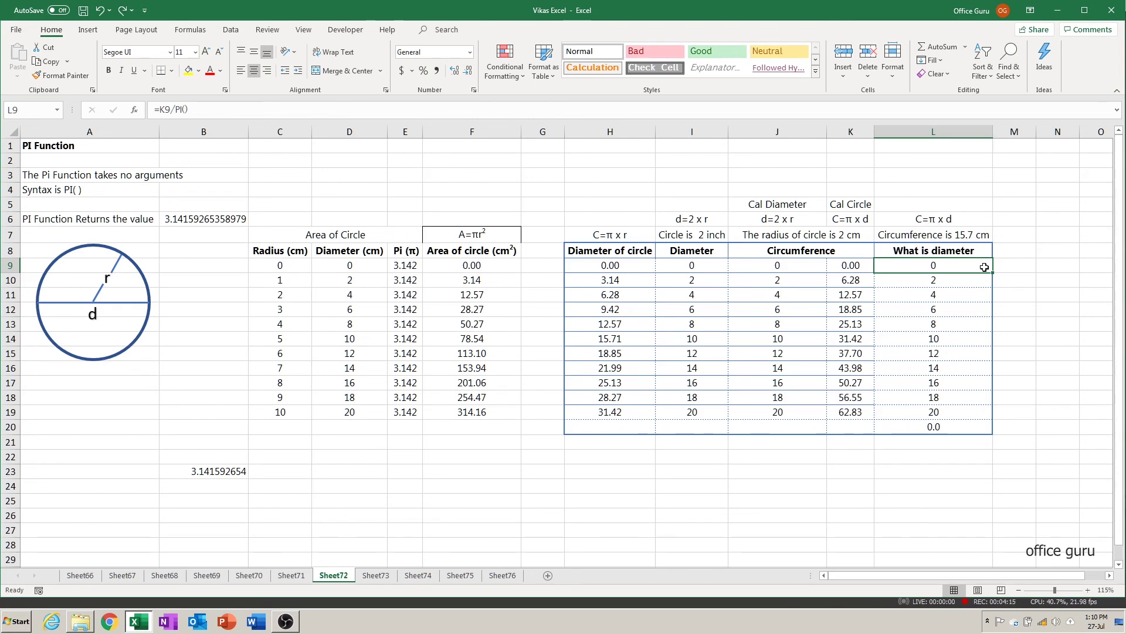
- Enter =K9/PI() in L9 and fill it down the column, returning diameters 0 to 20
text(=)
key(Left)
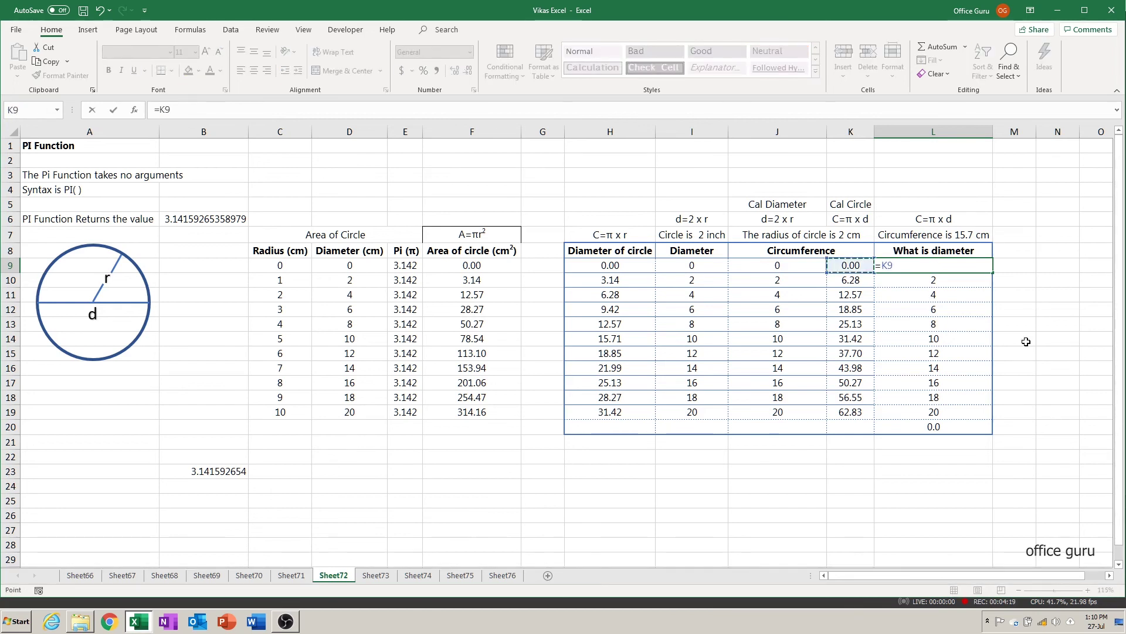
text(/P)
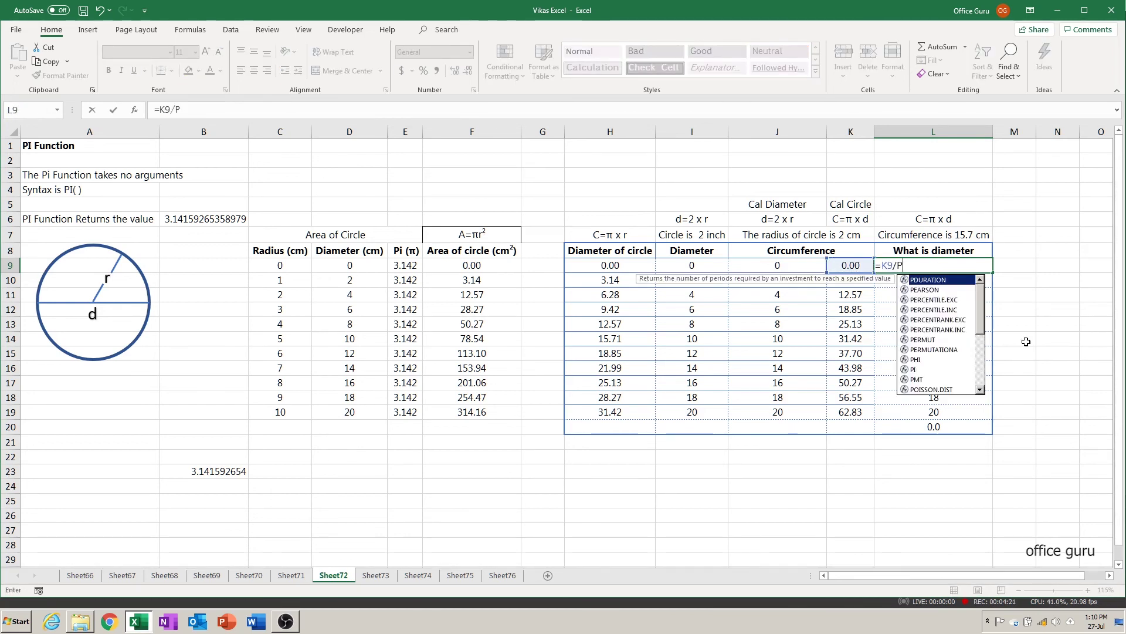
text(i)
key(Tab)
text())
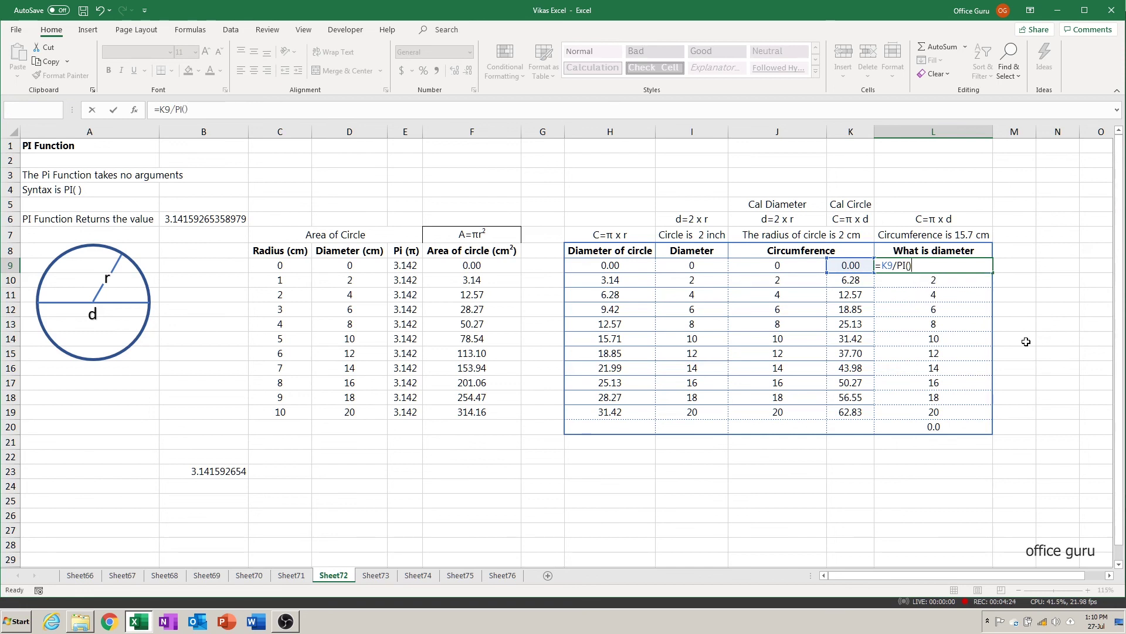
key(Return)
key(Up)
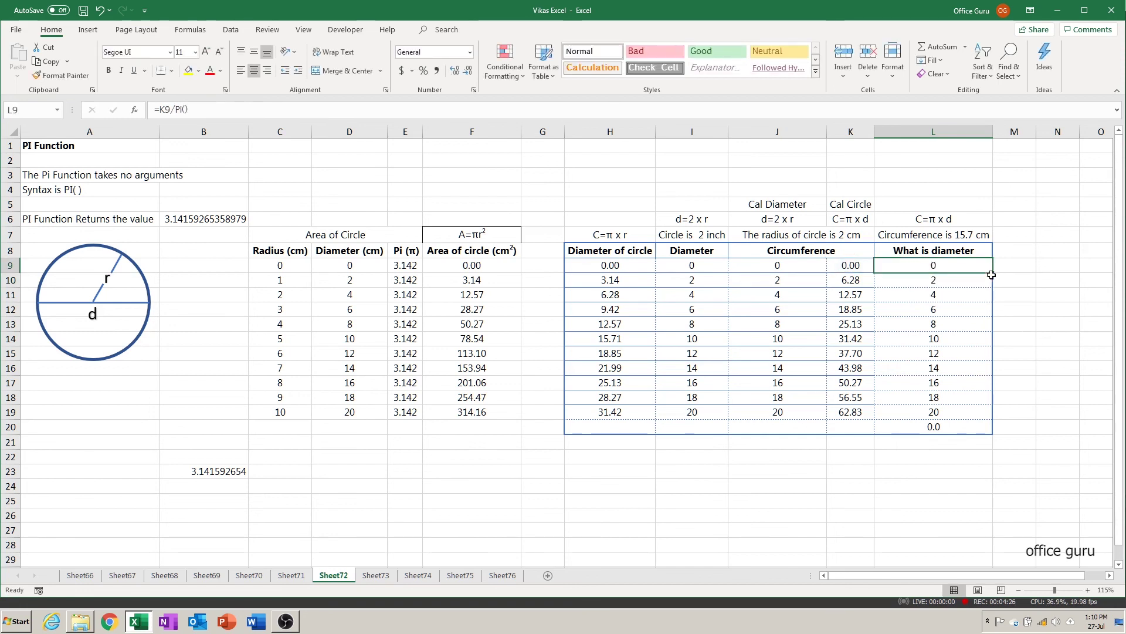
double_click(994, 274)
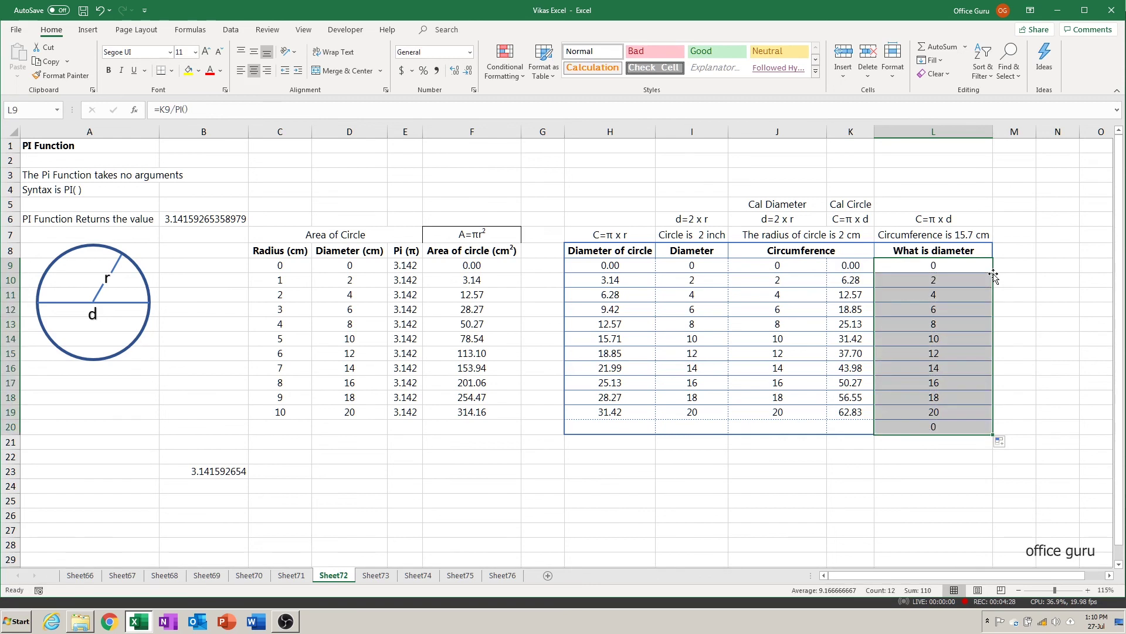
click(950, 457)
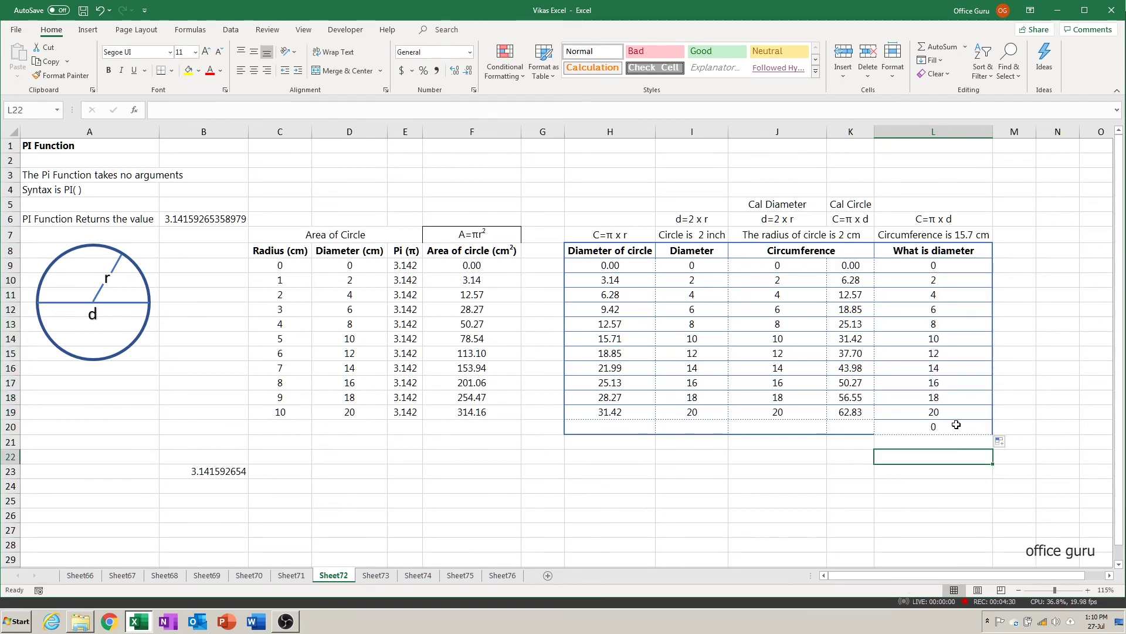
click(797, 481)
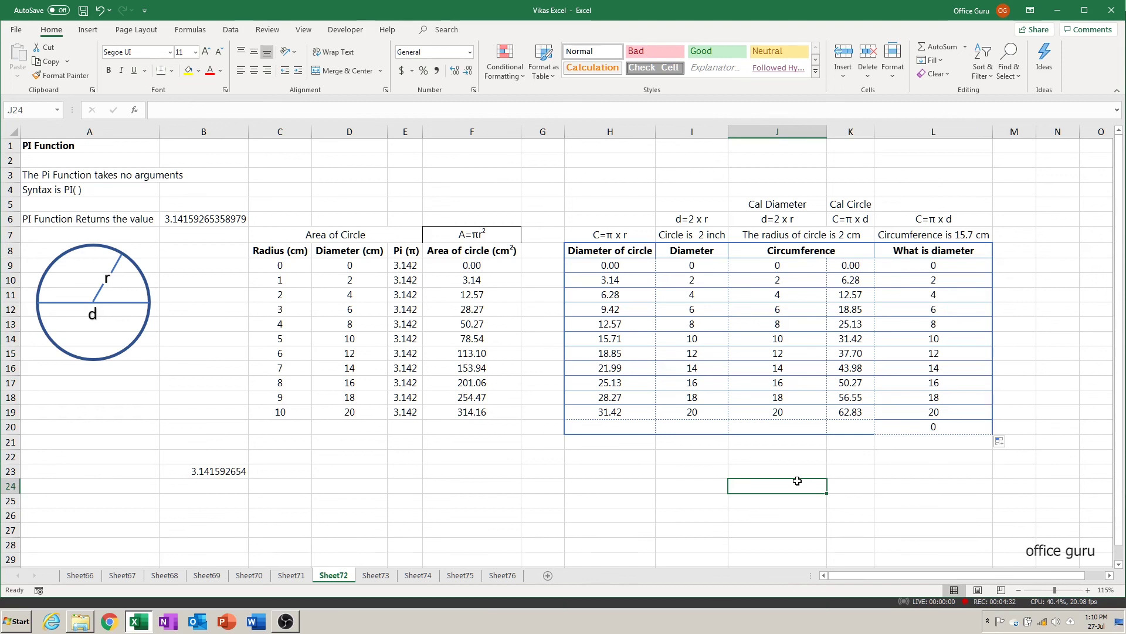